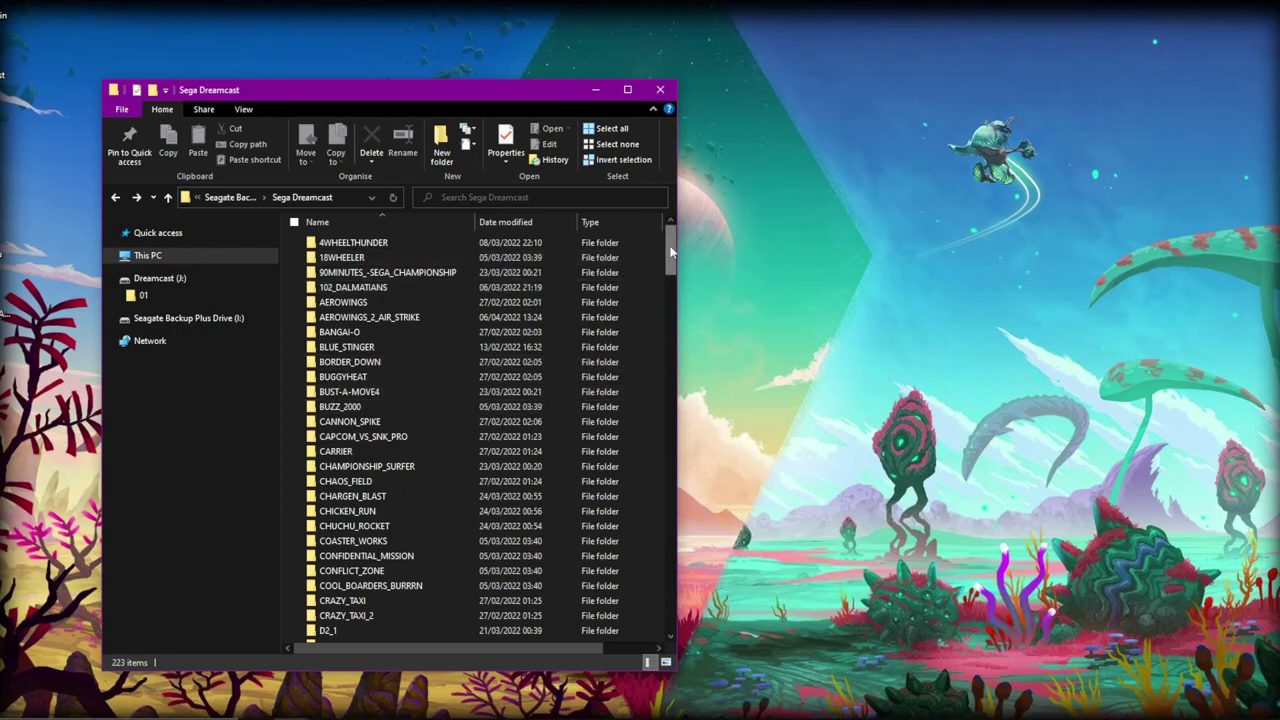
- Launch GDMENUCardManager.exe from the Gdmenu folder and place its window beside the Sega Dreamcast folder
drag(670, 245, 698, 254)
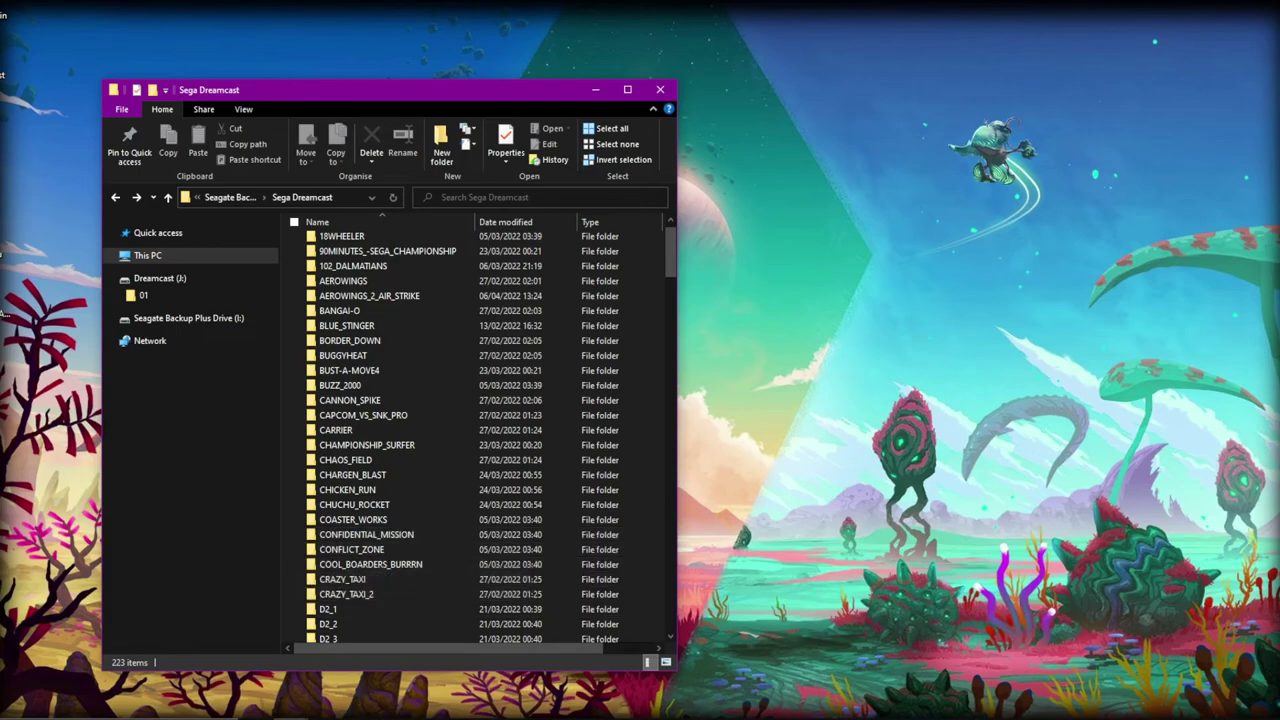
click(290, 717)
click(345, 688)
click(868, 550)
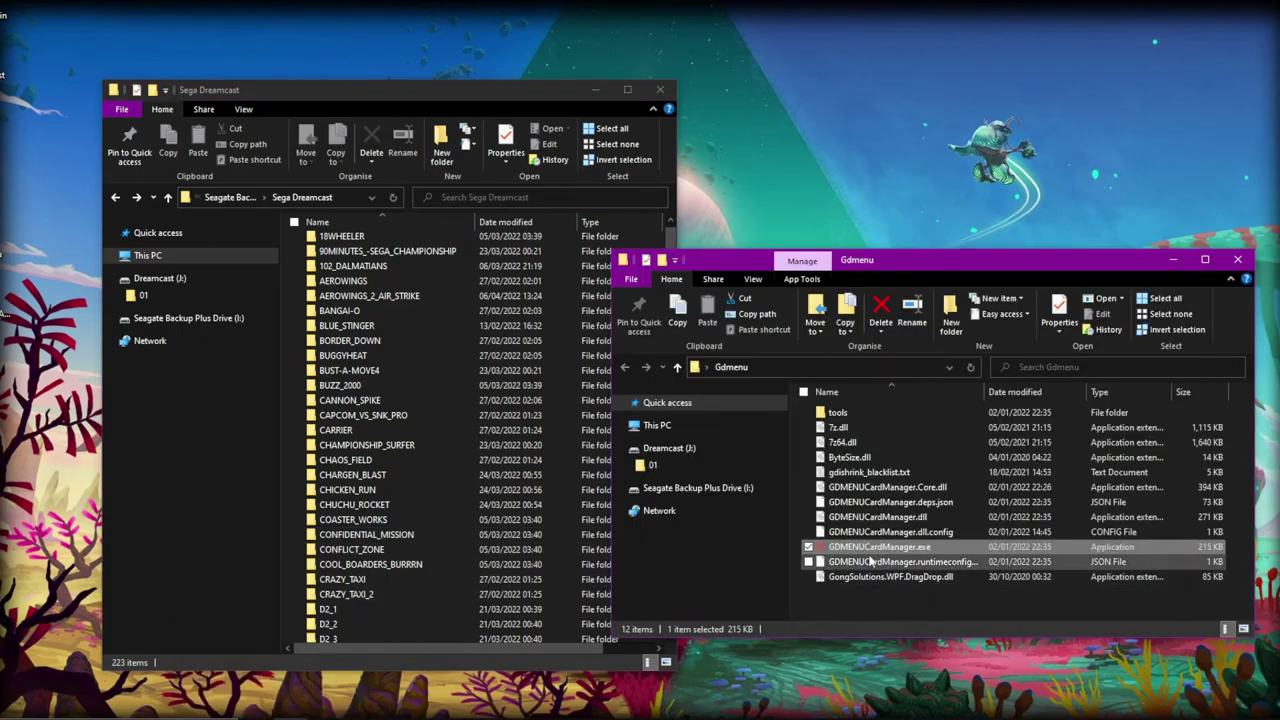
double_click(870, 550)
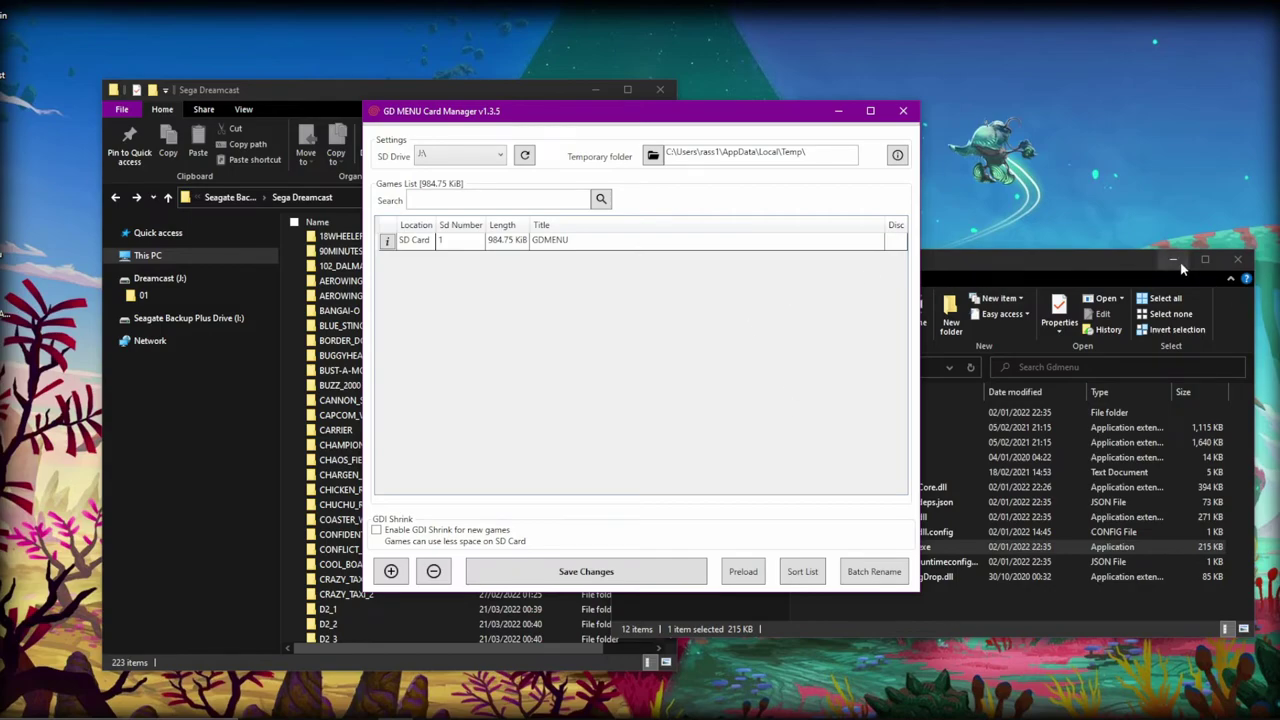
click(1174, 259)
drag(632, 113, 976, 118)
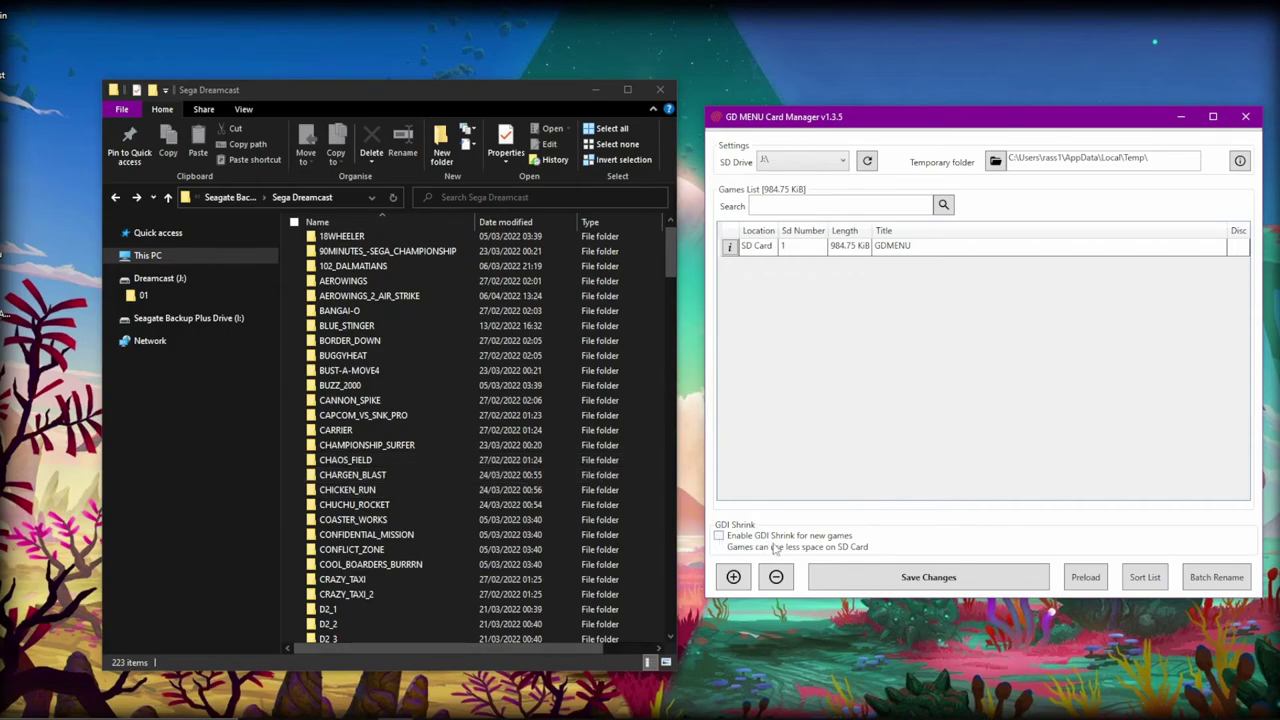
- Enable GDI Shrink for new games with the blacklist in use, but turn off shrinking of compressed games
click(719, 536)
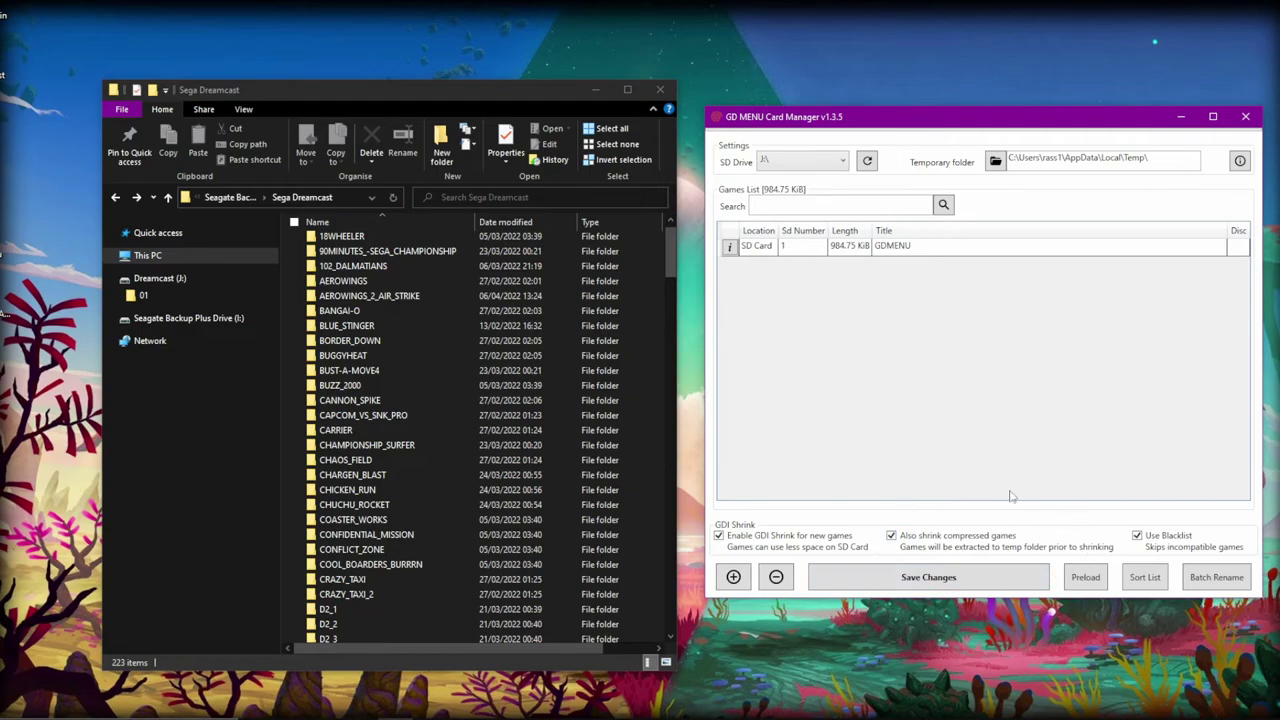
click(891, 536)
- Add the Sega Dreamcast game folders from 18WHEELER through POWER_STONE to the card manager's games list
drag(333, 240, 383, 550)
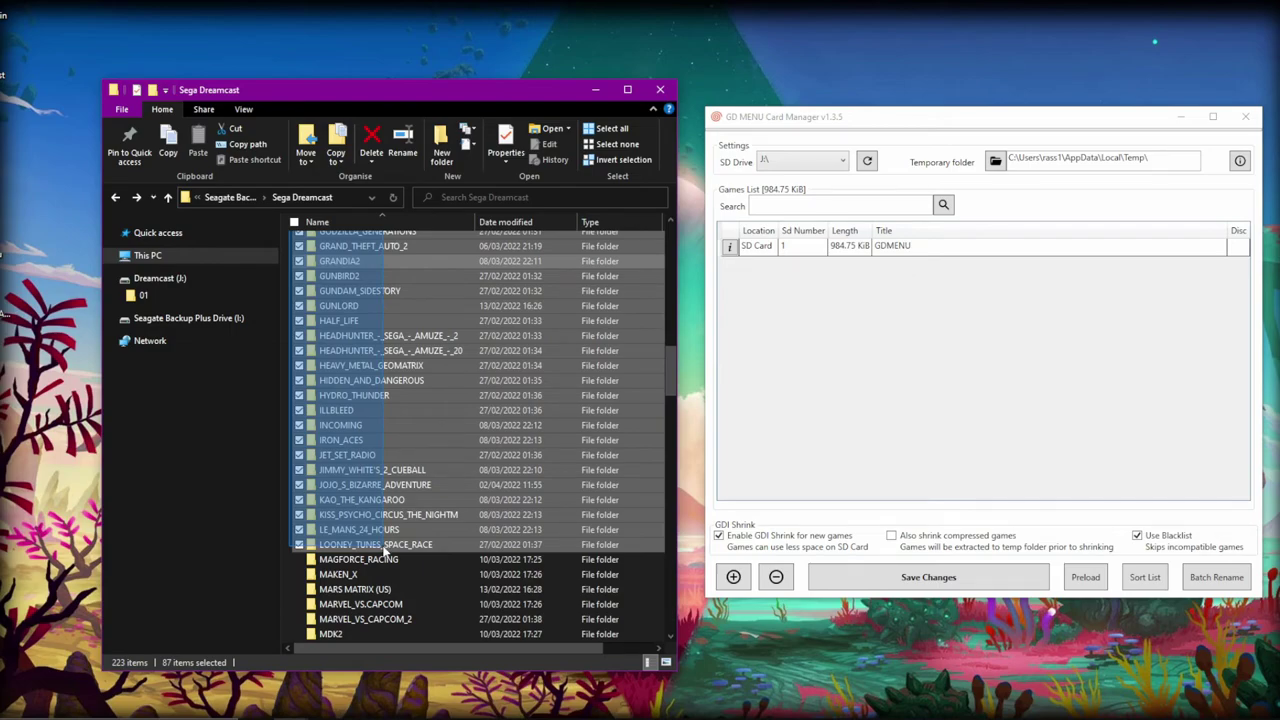
drag(383, 550, 390, 600)
scroll(383, 551, up, 7)
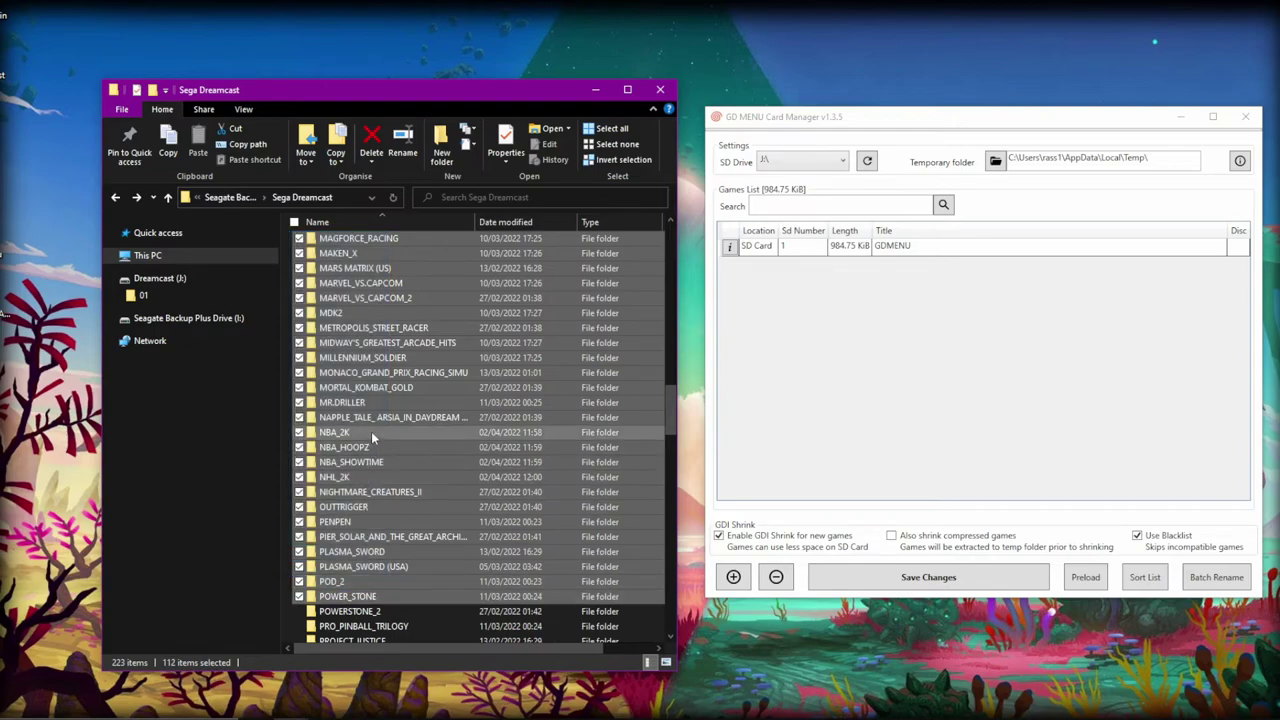
drag(370, 430, 889, 443)
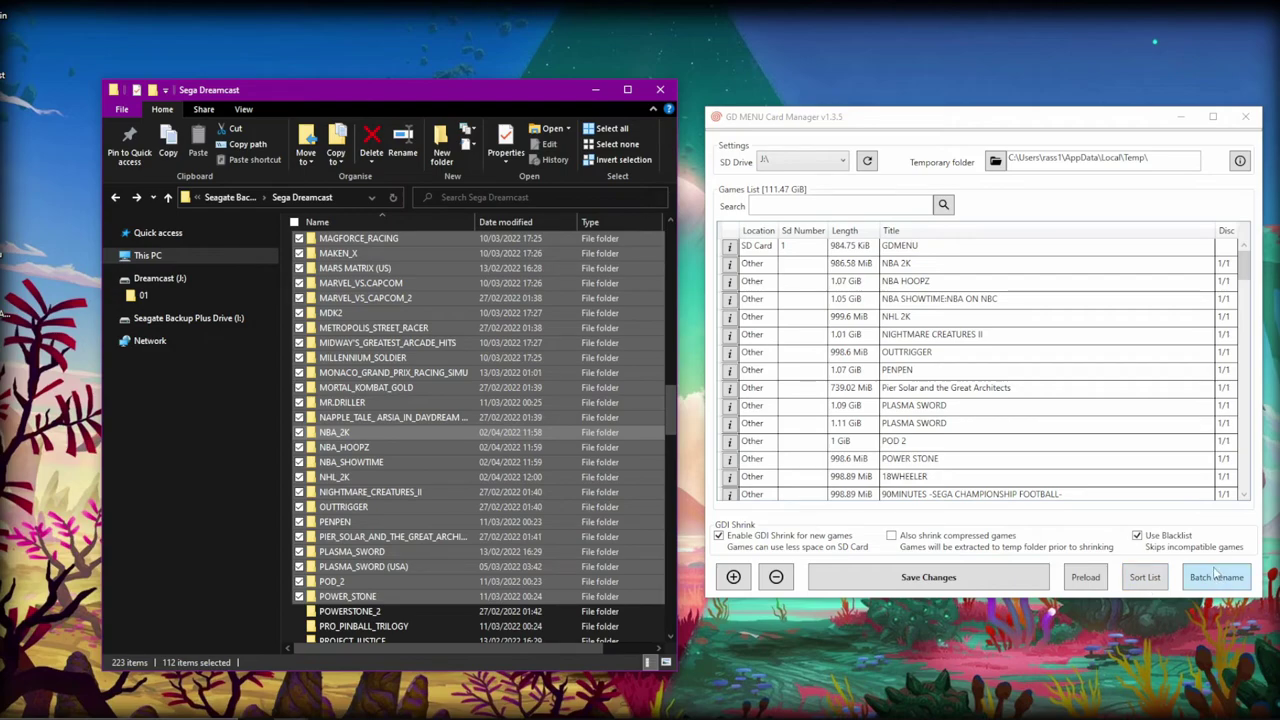
- Sort the Dreamcast games list and save the changes to the J:\ drive
click(1152, 586)
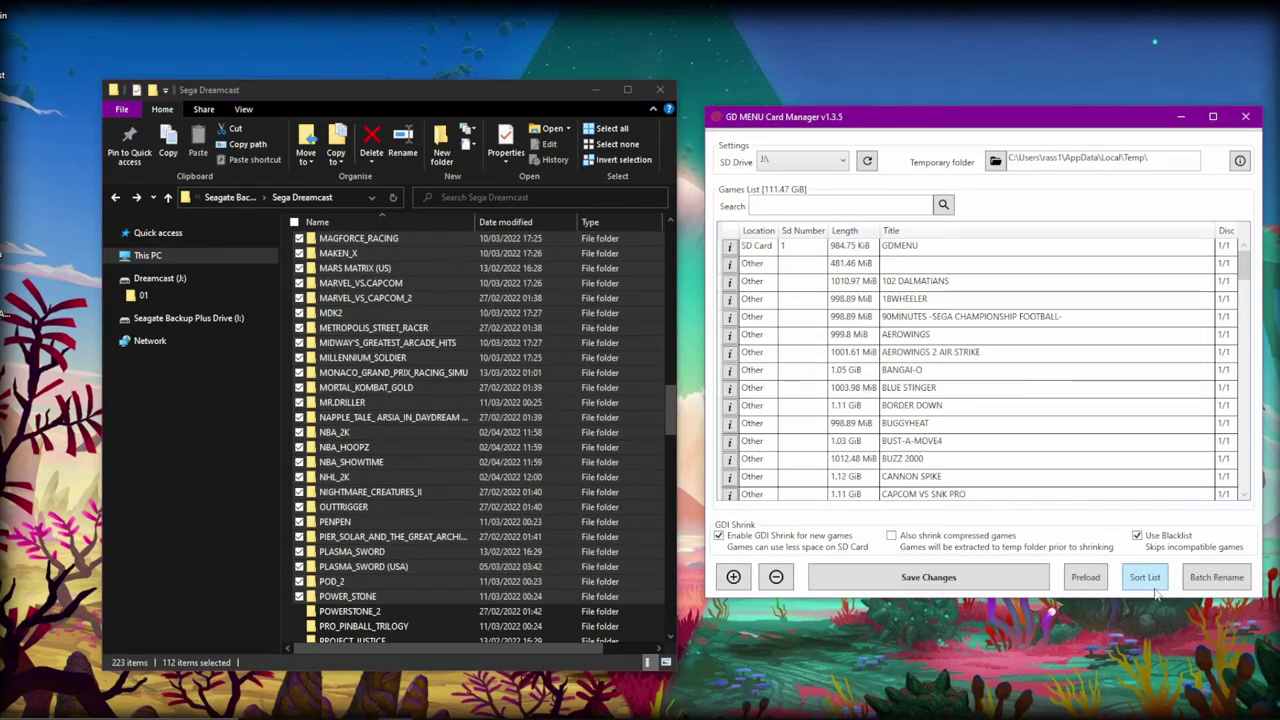
click(882, 586)
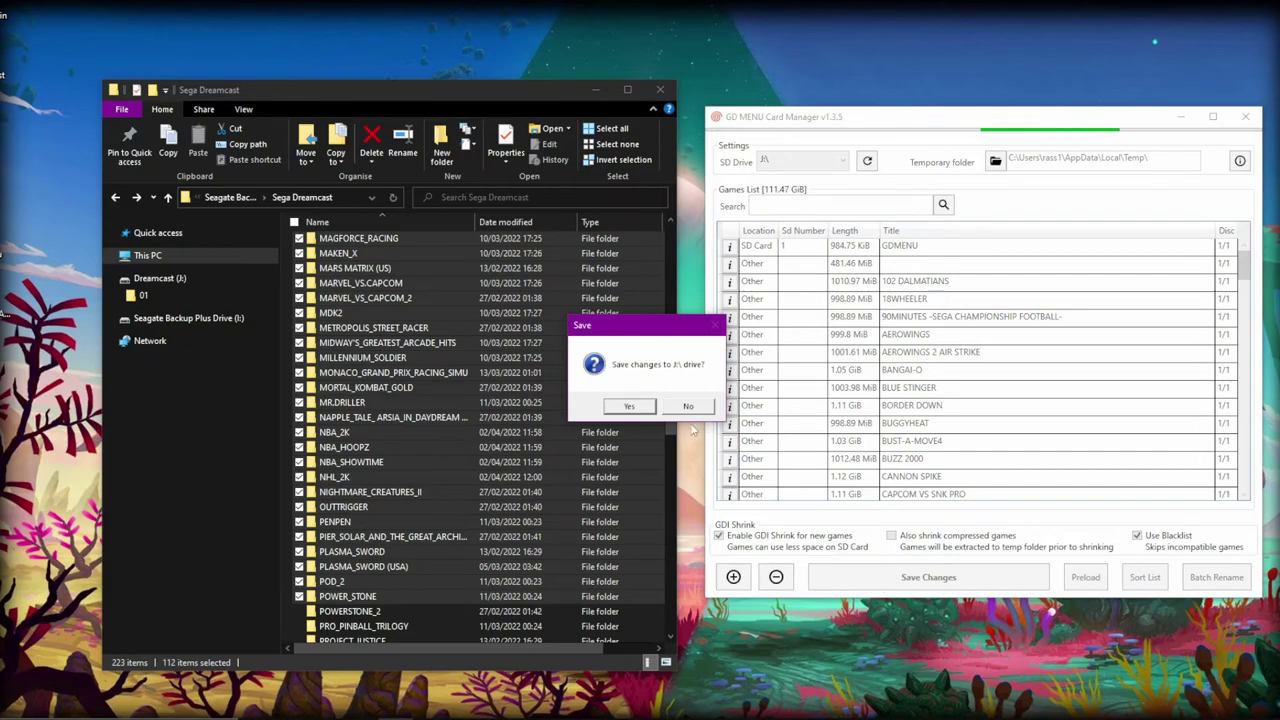
click(629, 405)
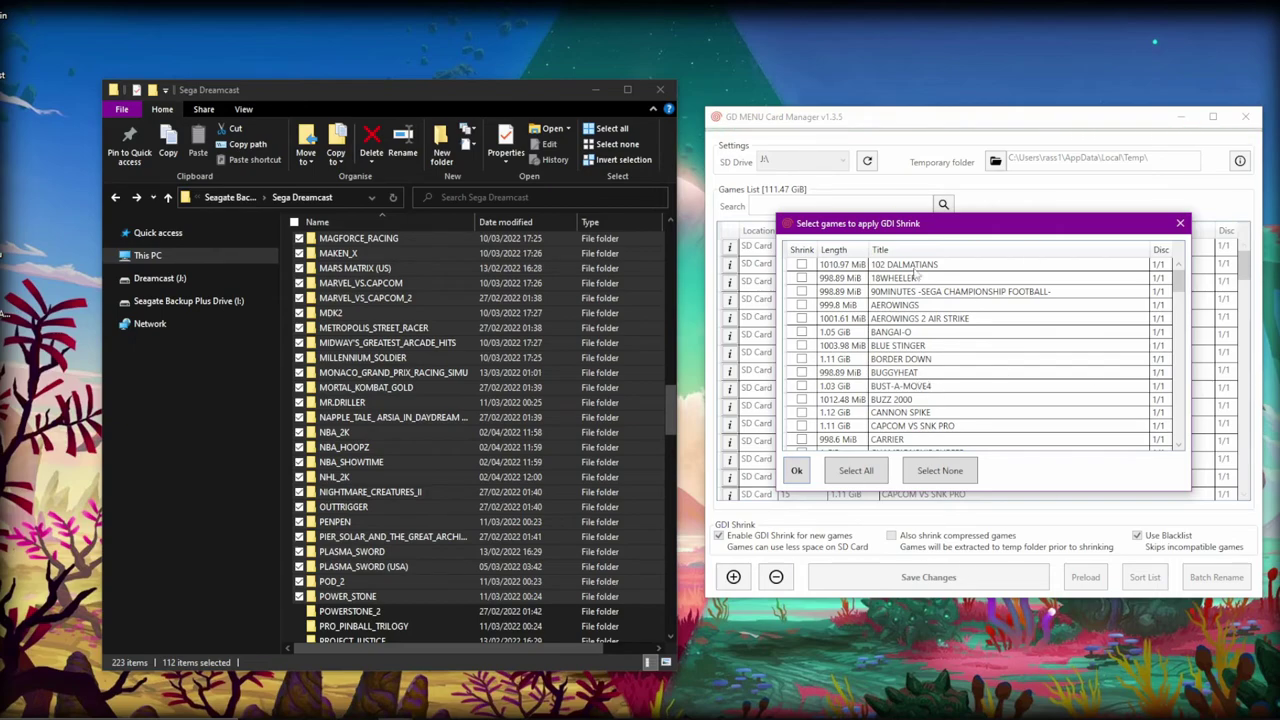
- Select all listed games for GDI Shrink and confirm the selection
mouse_move(1179, 278)
mouse_down()
mouse_move(1177, 430)
mouse_move(1158, 278)
mouse_up()
click(853, 478)
click(797, 472)
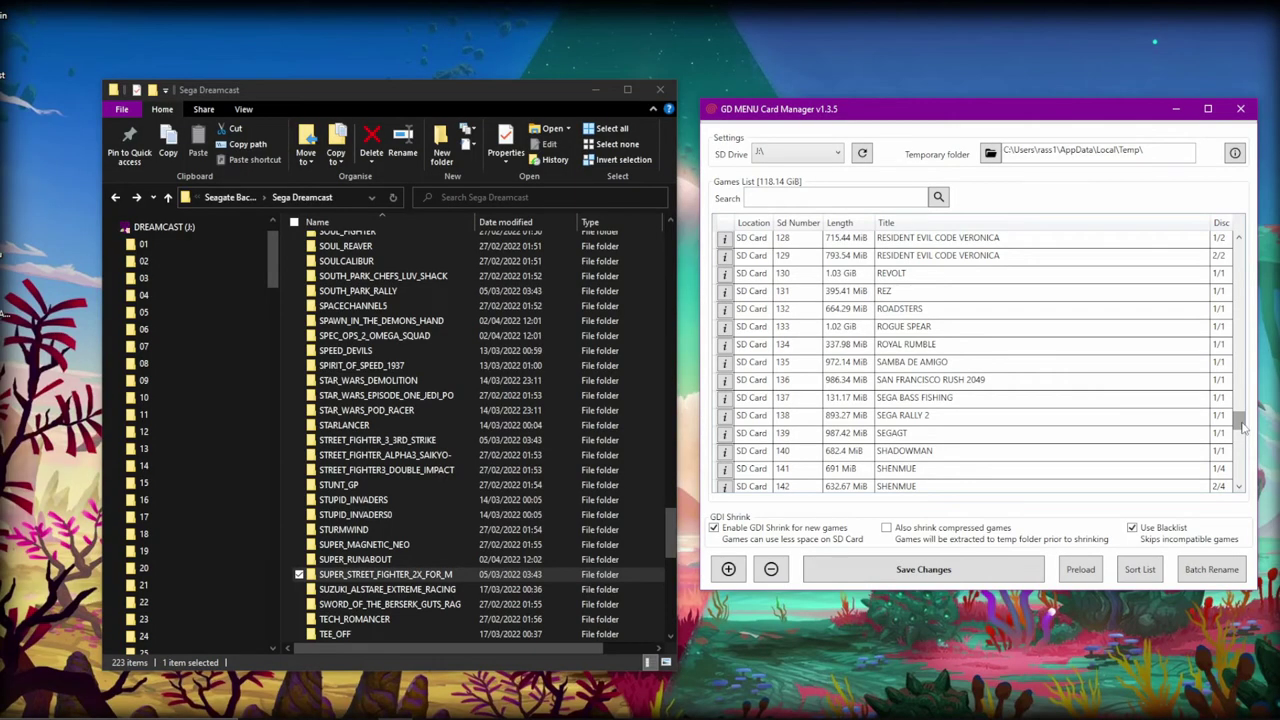
- Review the numbered games list on the SD card down to its last entry
drag(1243, 425, 1245, 415)
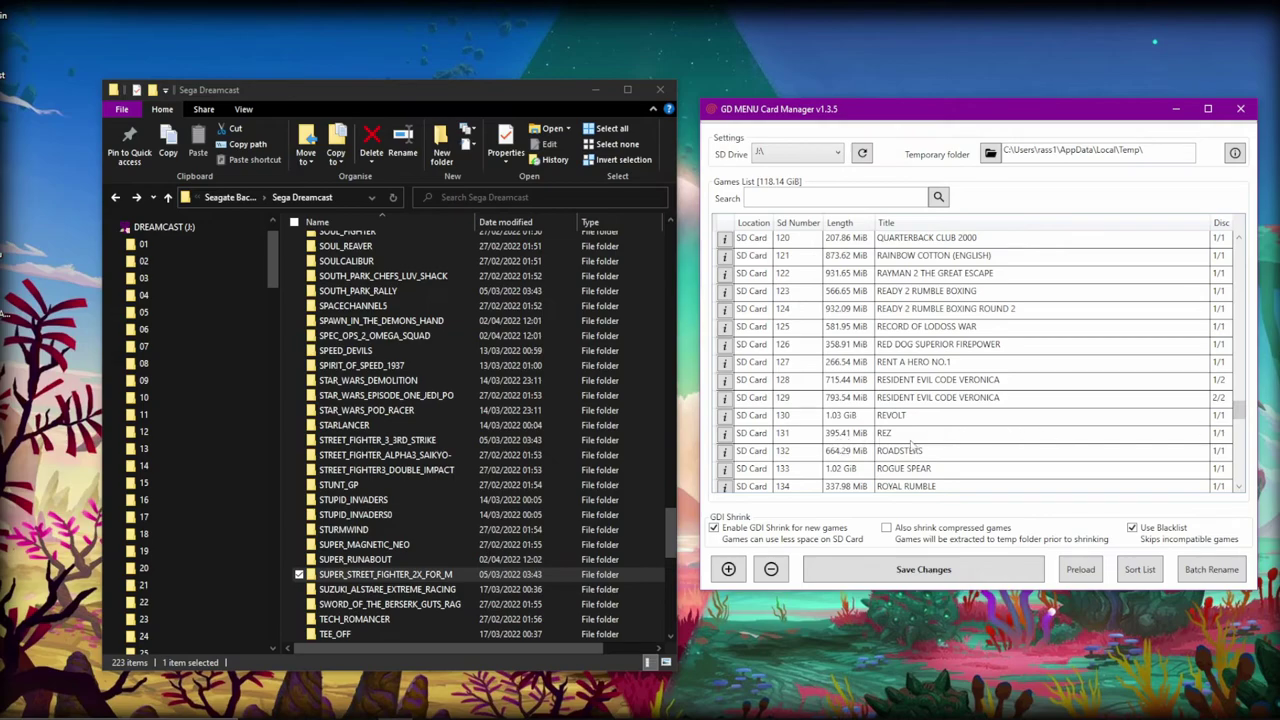
drag(1243, 422, 1238, 388)
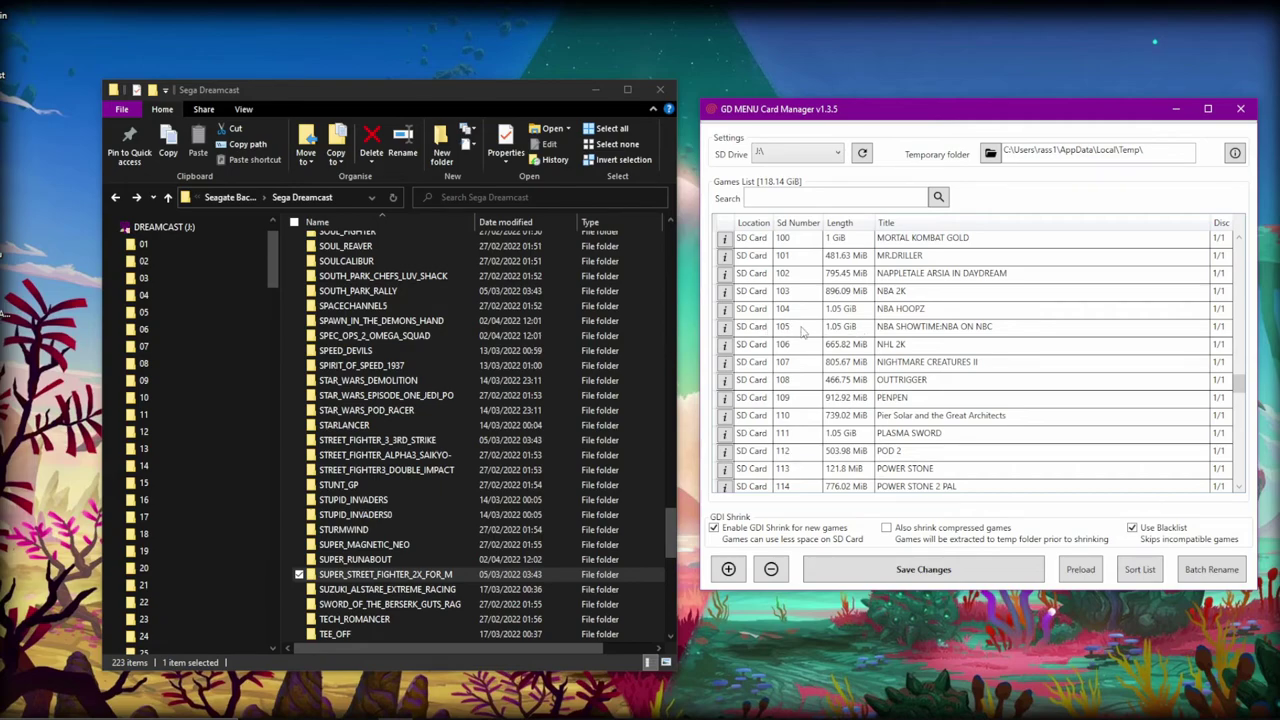
scroll(938, 292, up, 10)
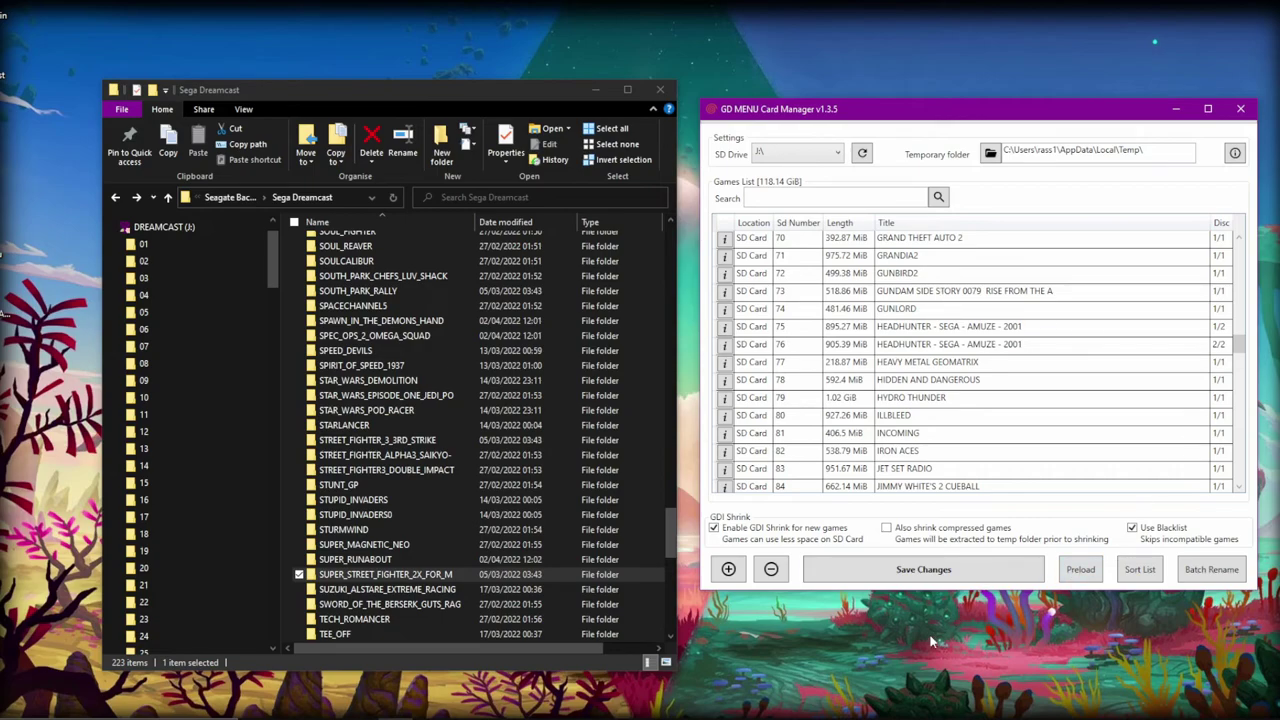
click(1238, 393)
scroll(1238, 393, down, 20)
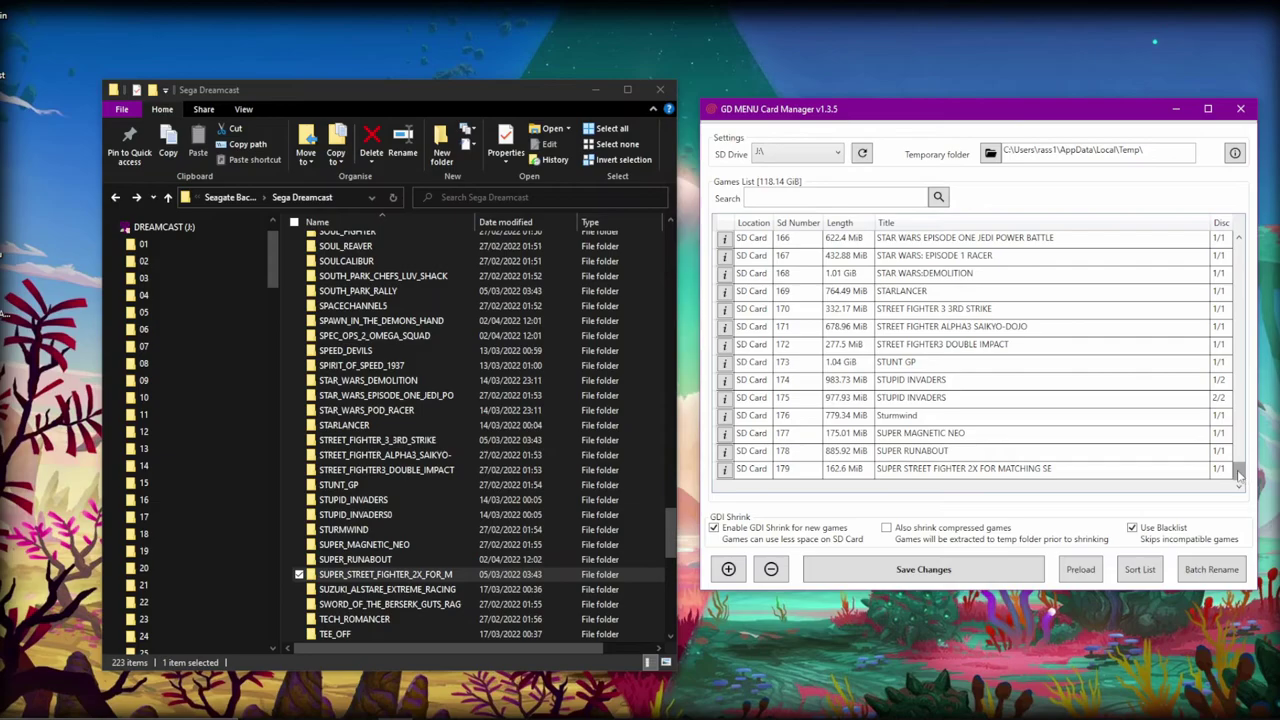
drag(1240, 472, 1207, 478)
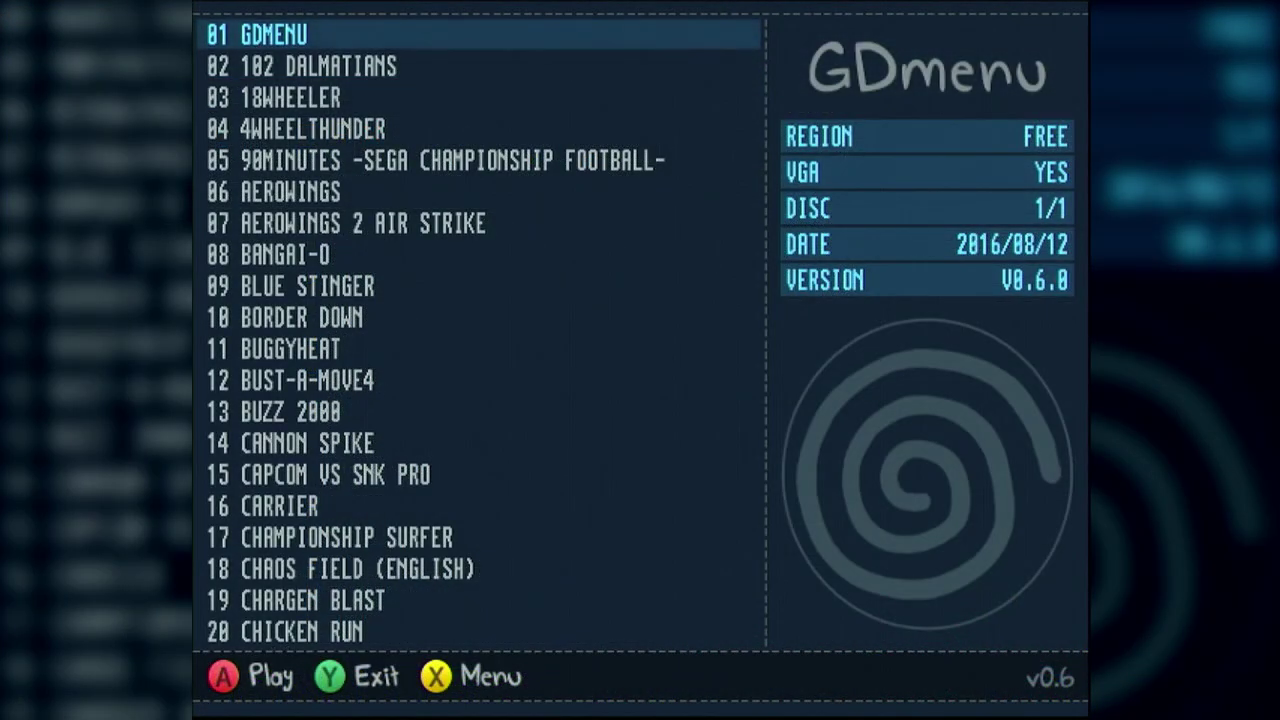
- On the console, browse the GDmenu game list past its last entries and back around to BUGGYHEAT
key(Down)
key(Down)
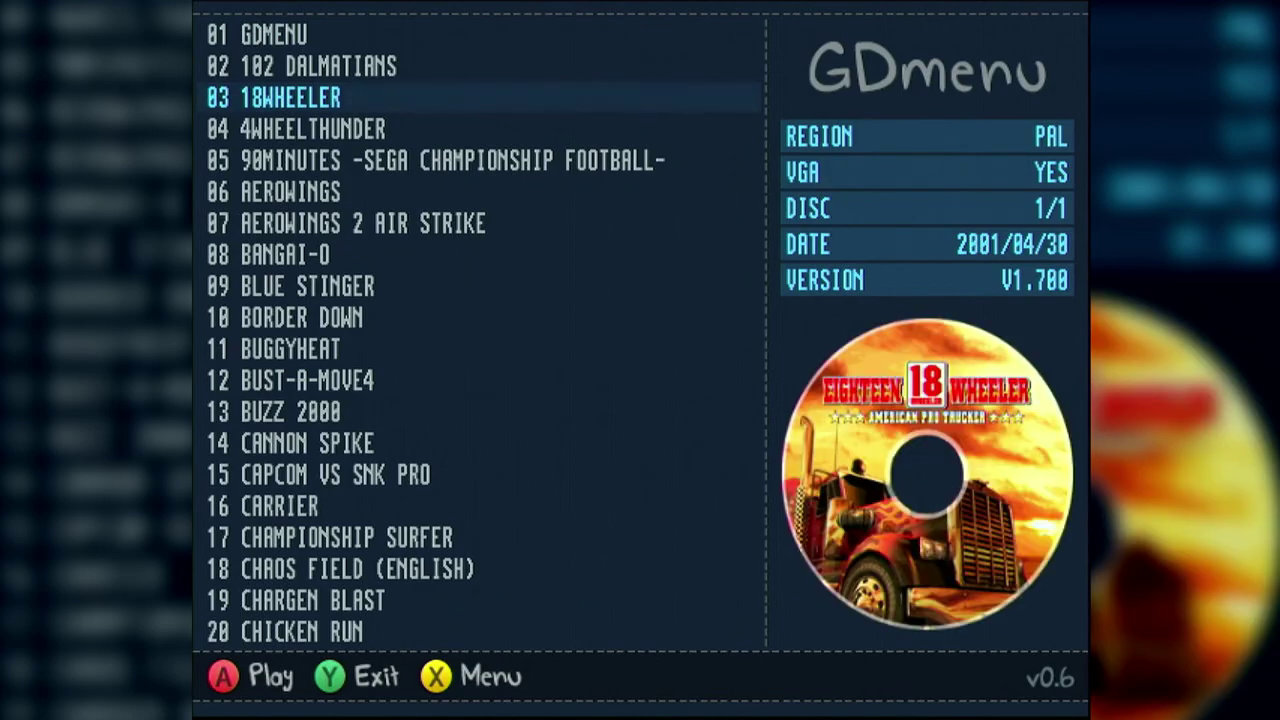
key(Up)
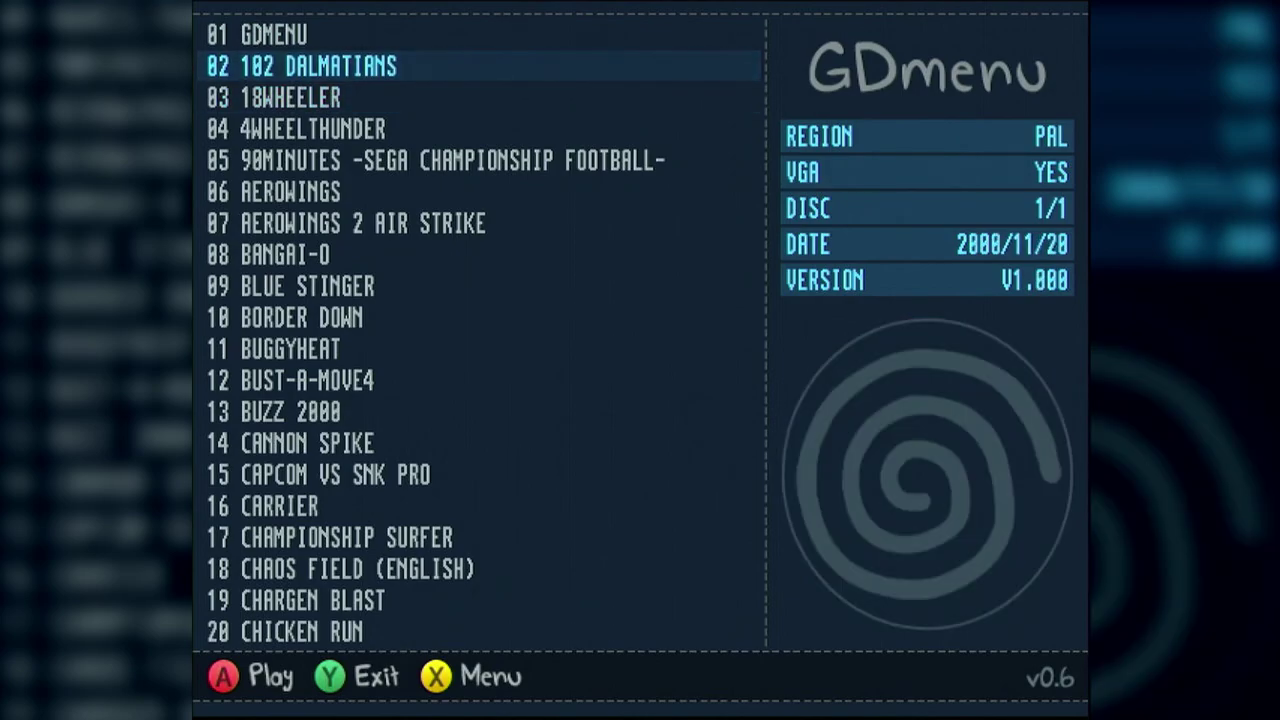
key(Up)
key(Up)
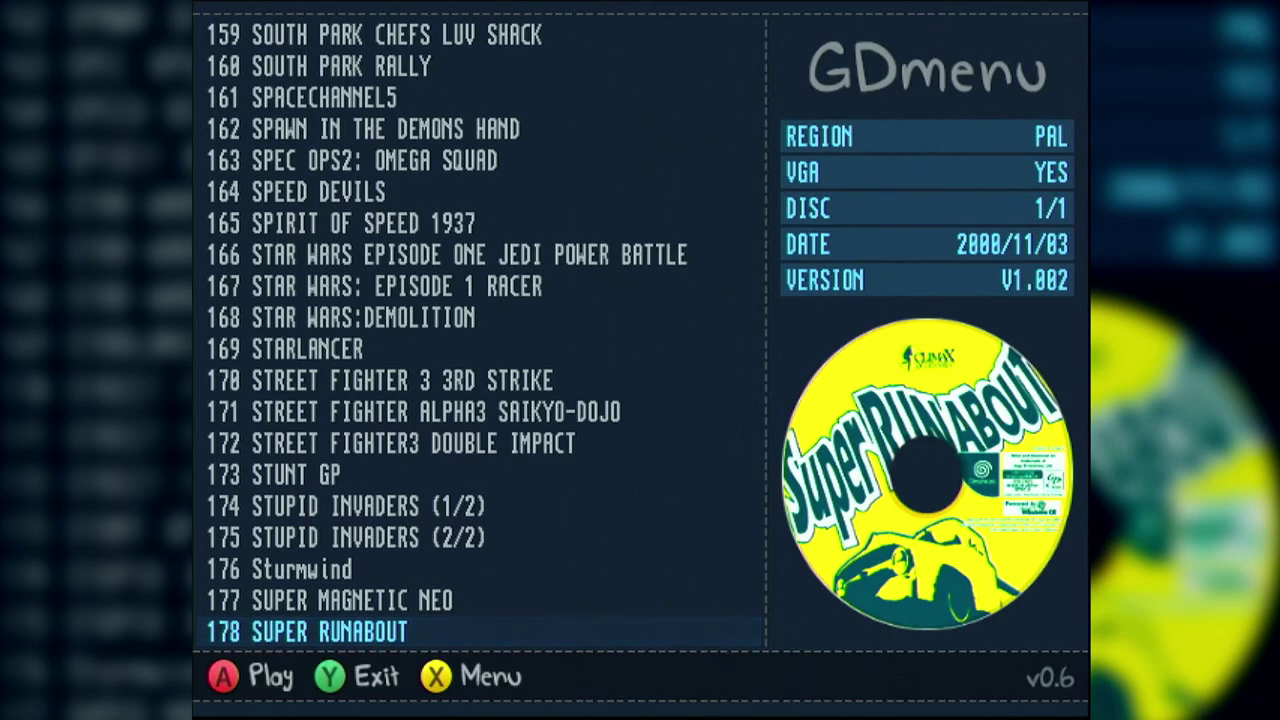
key(Up)
key(Up)
key(Up)
key(Up)
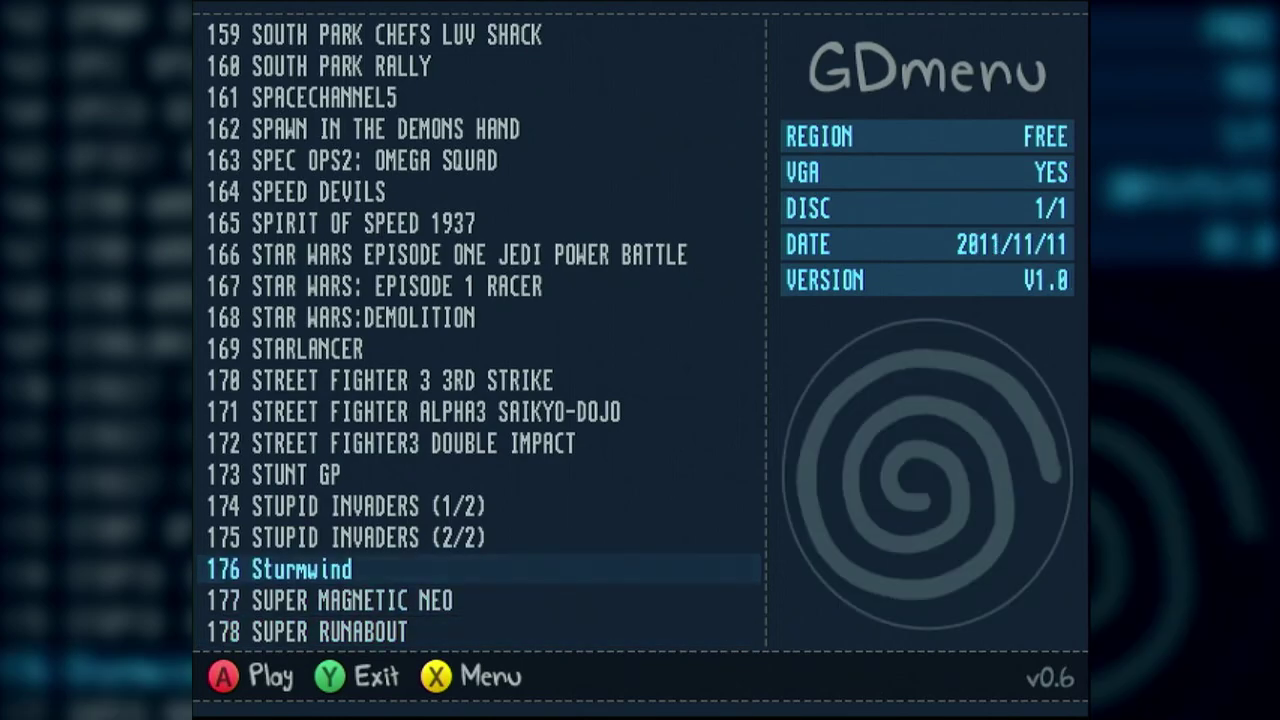
key(Down)
key(Down)
key(Down)
key(Down)
key(Down)
key(Down)
key(Down)
key(Down)
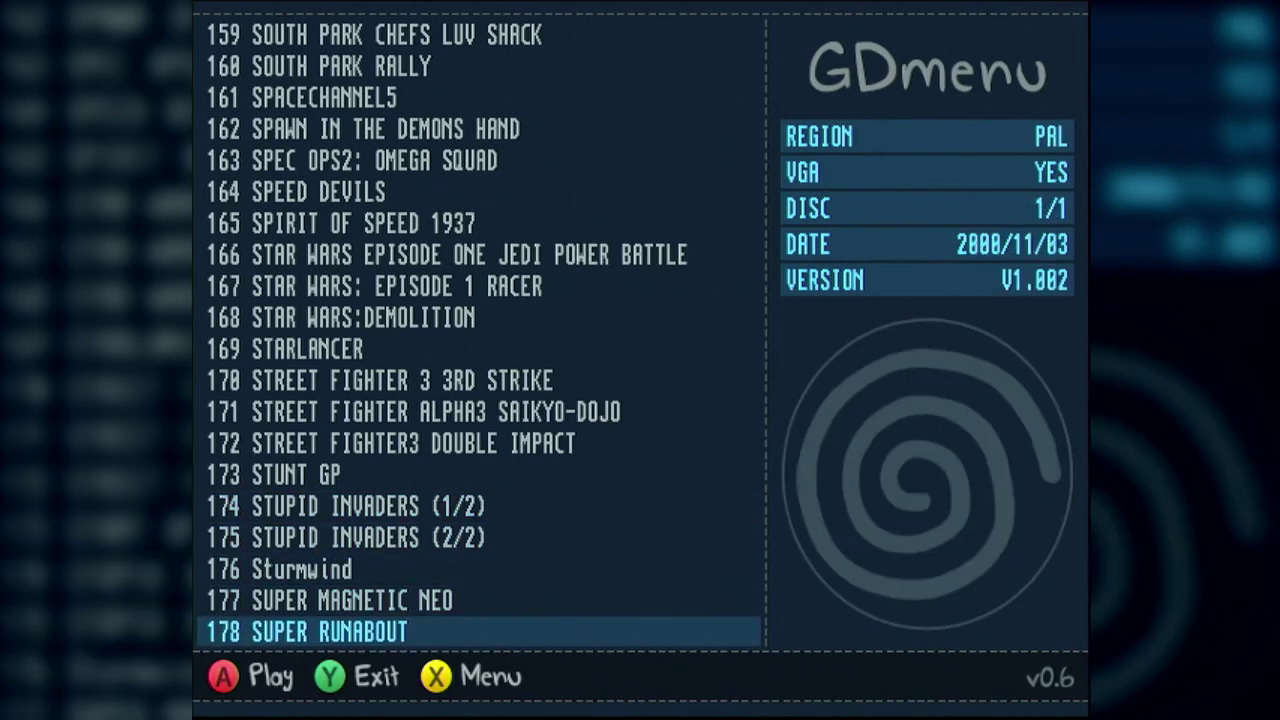
key(Down)
key(Down)
key(Down)
key(Down)
key(Down)
key(Down)
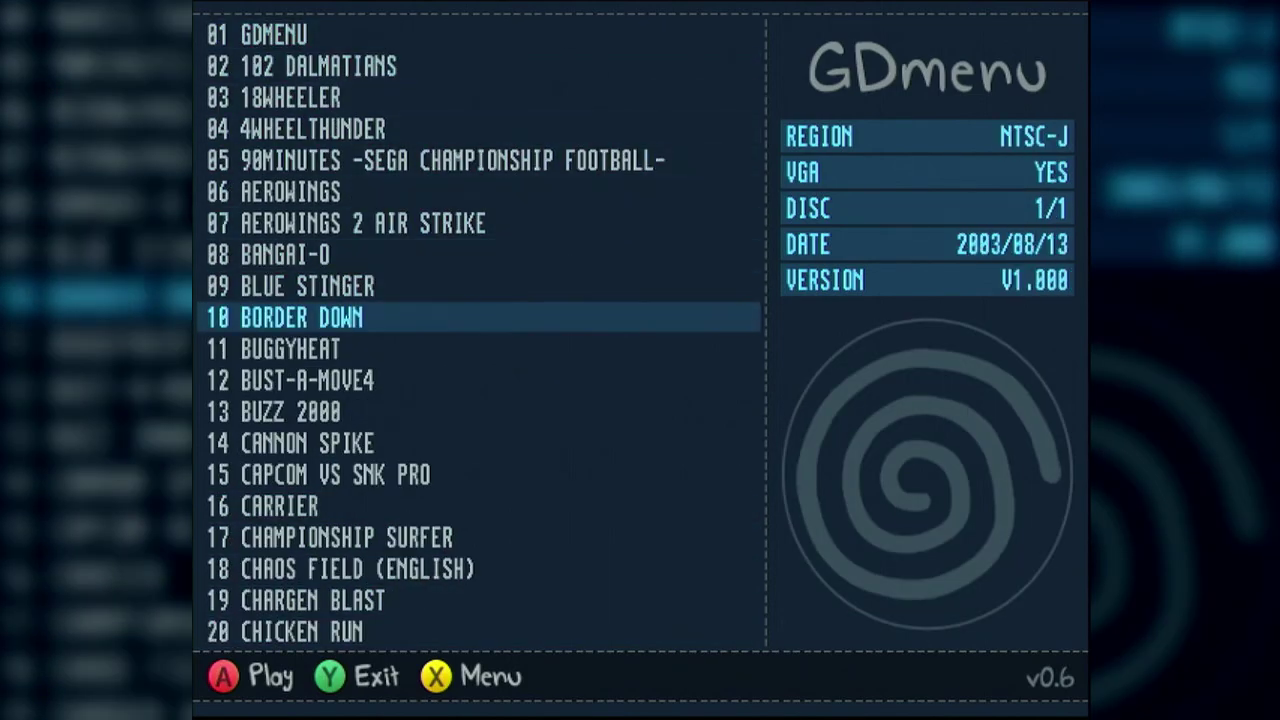
key(Down)
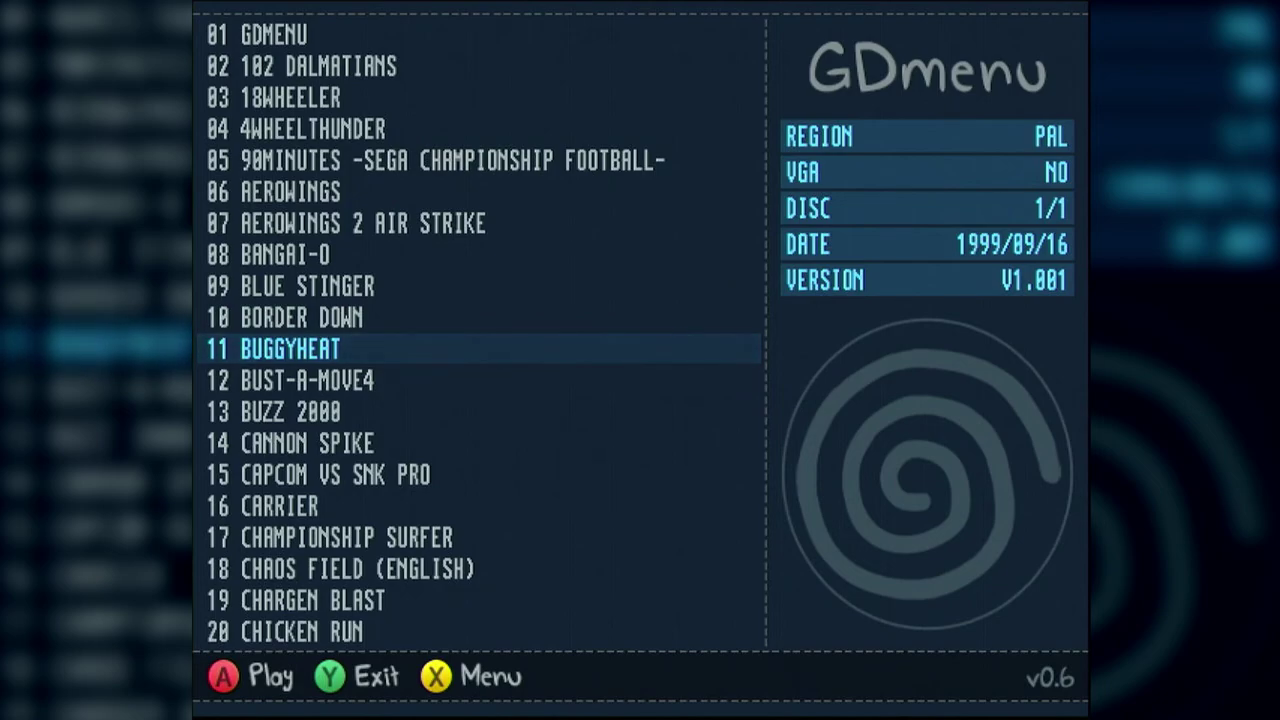
key(Return)
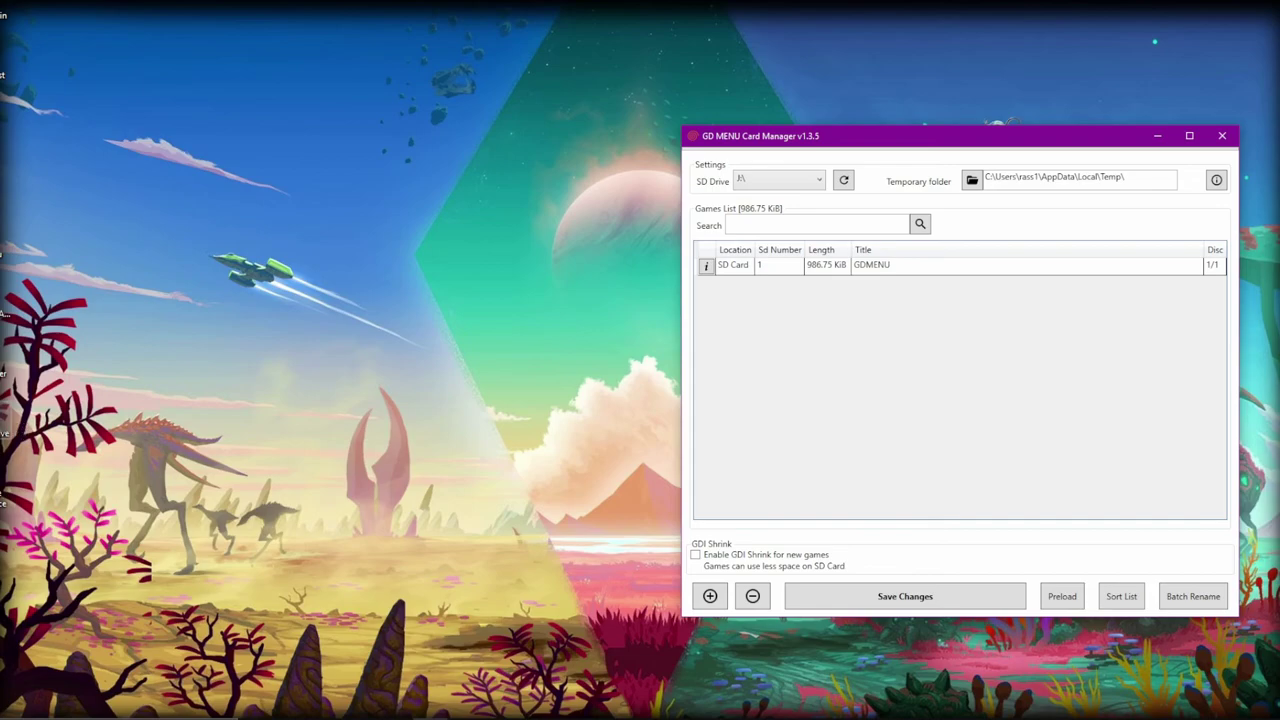
- Open the Atomiswave folder and add all of its game folders to the card manager's games list
double_click(5, 416)
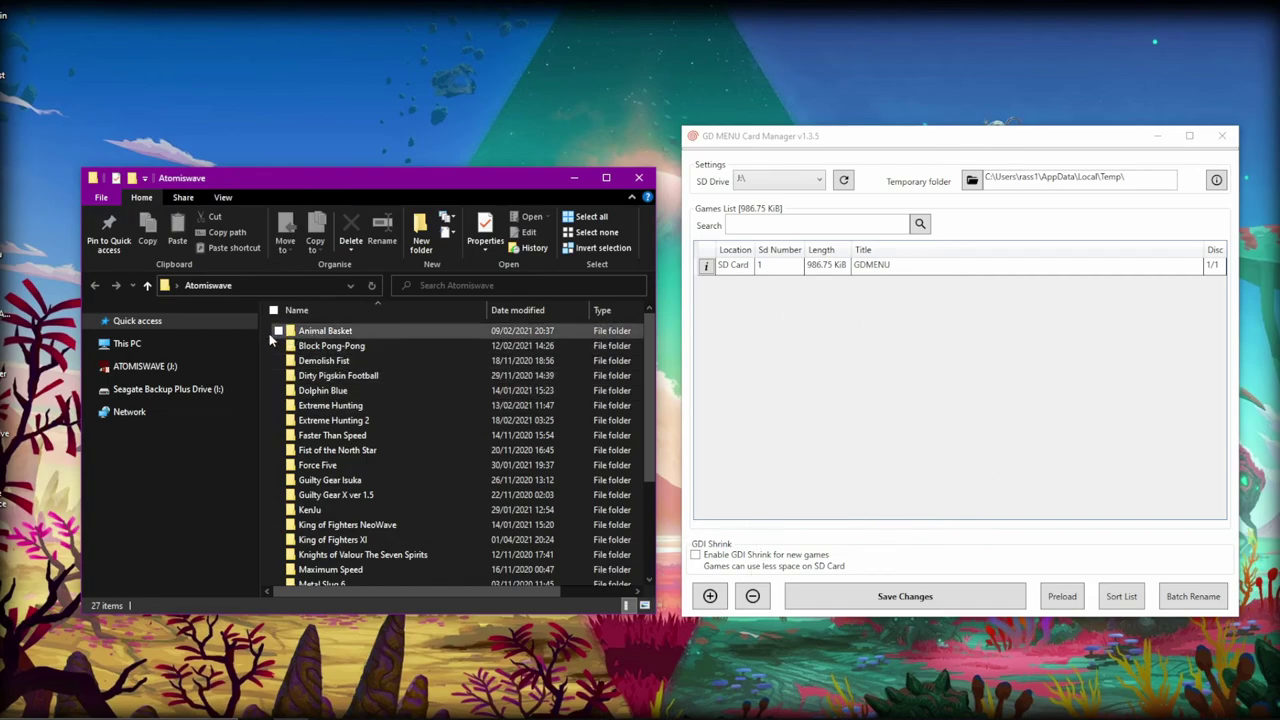
drag(262, 326, 340, 640)
drag(341, 440, 805, 455)
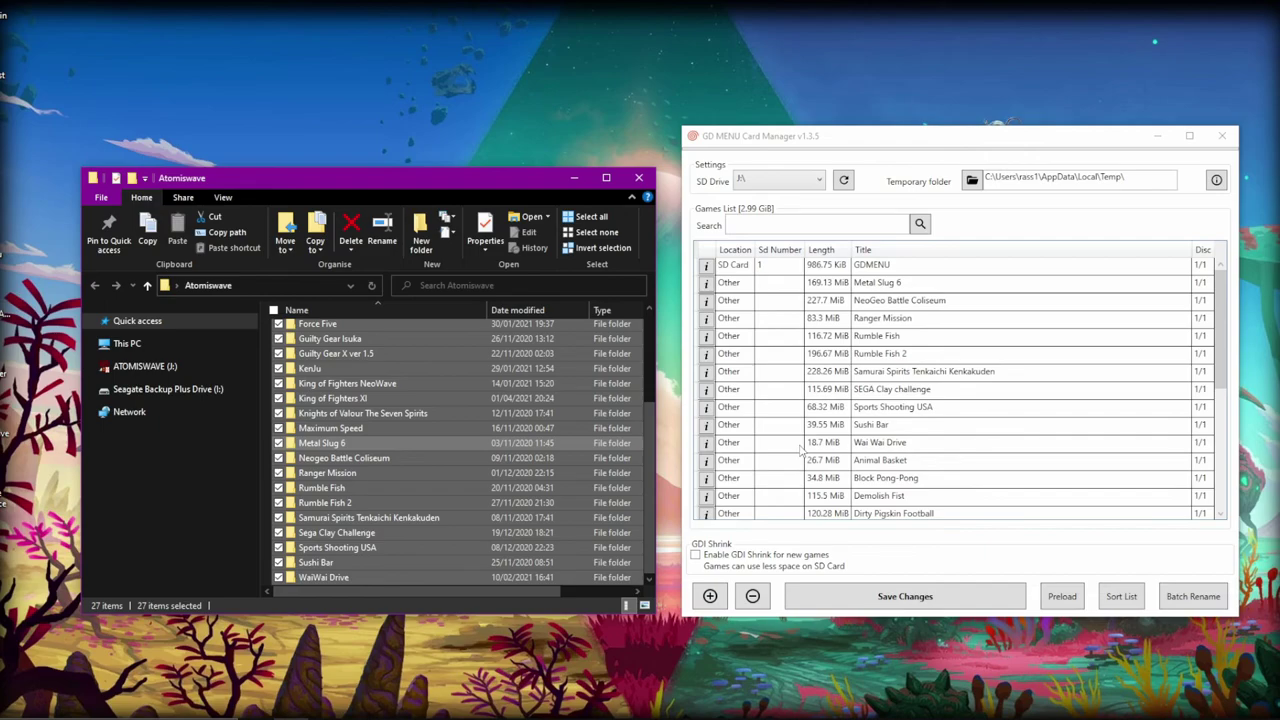
- Sort the Atomiswave games list and save the changes to the J:\ drive
click(1135, 603)
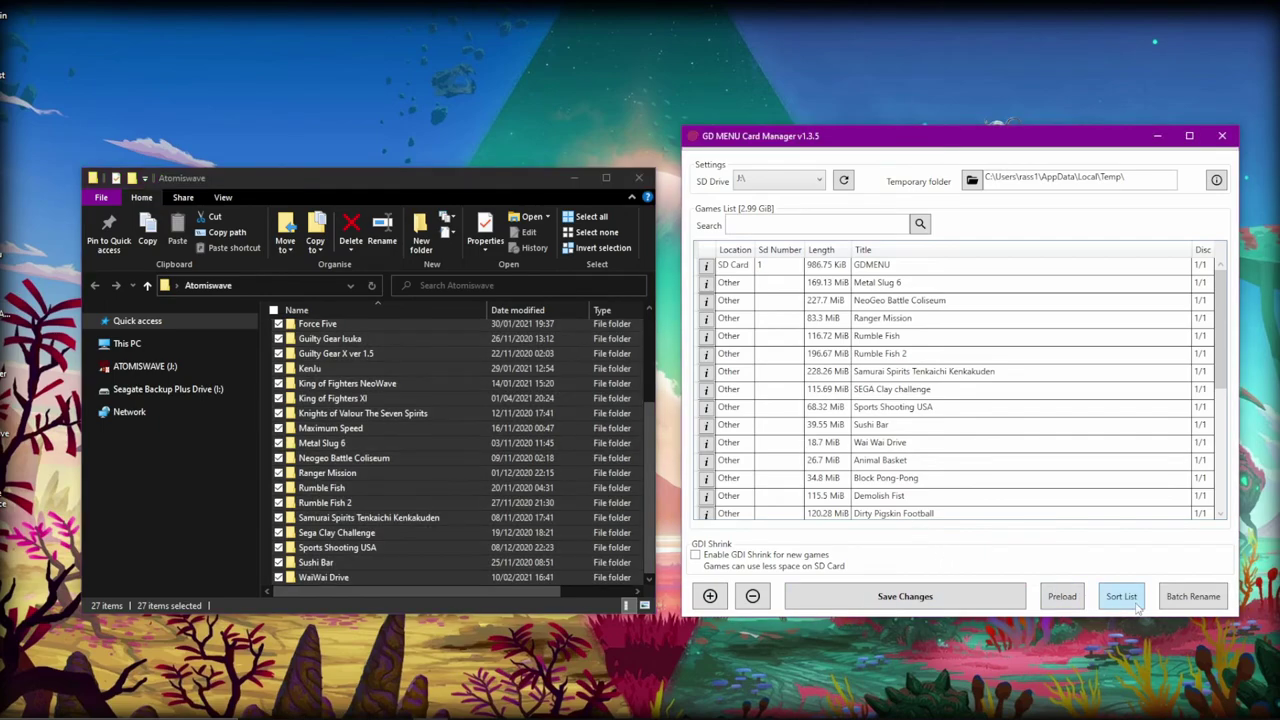
click(897, 598)
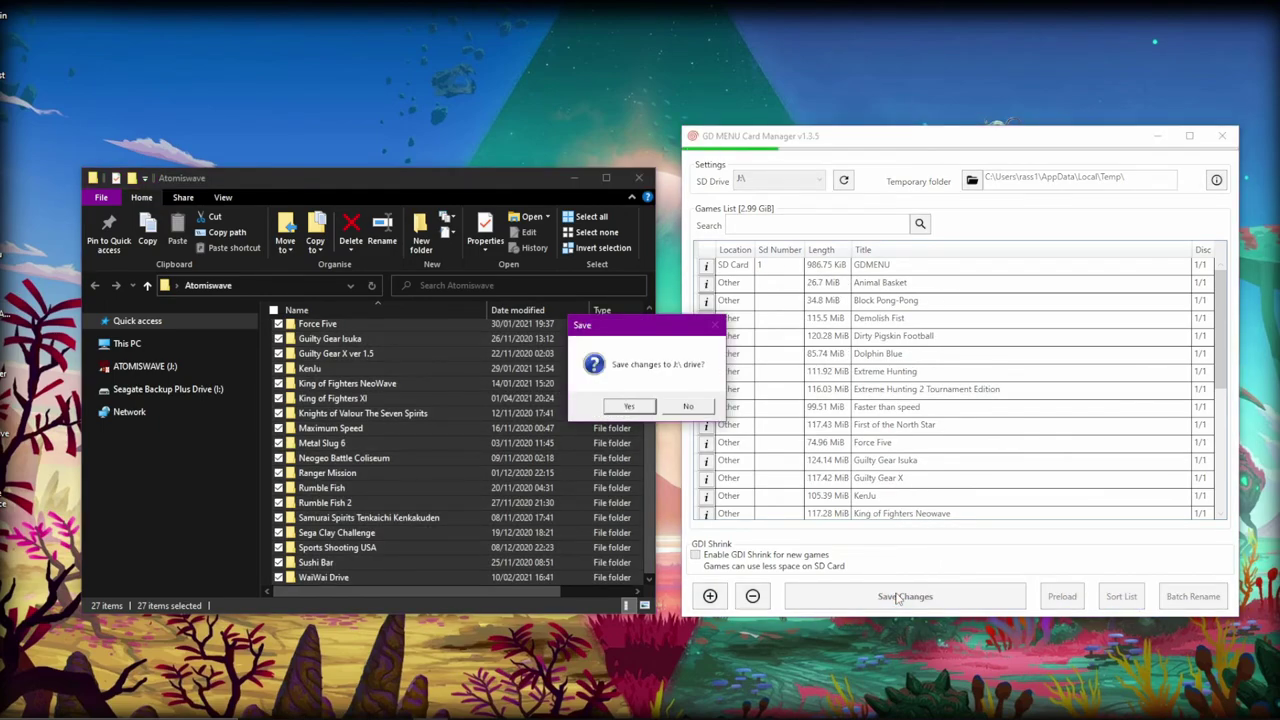
click(626, 408)
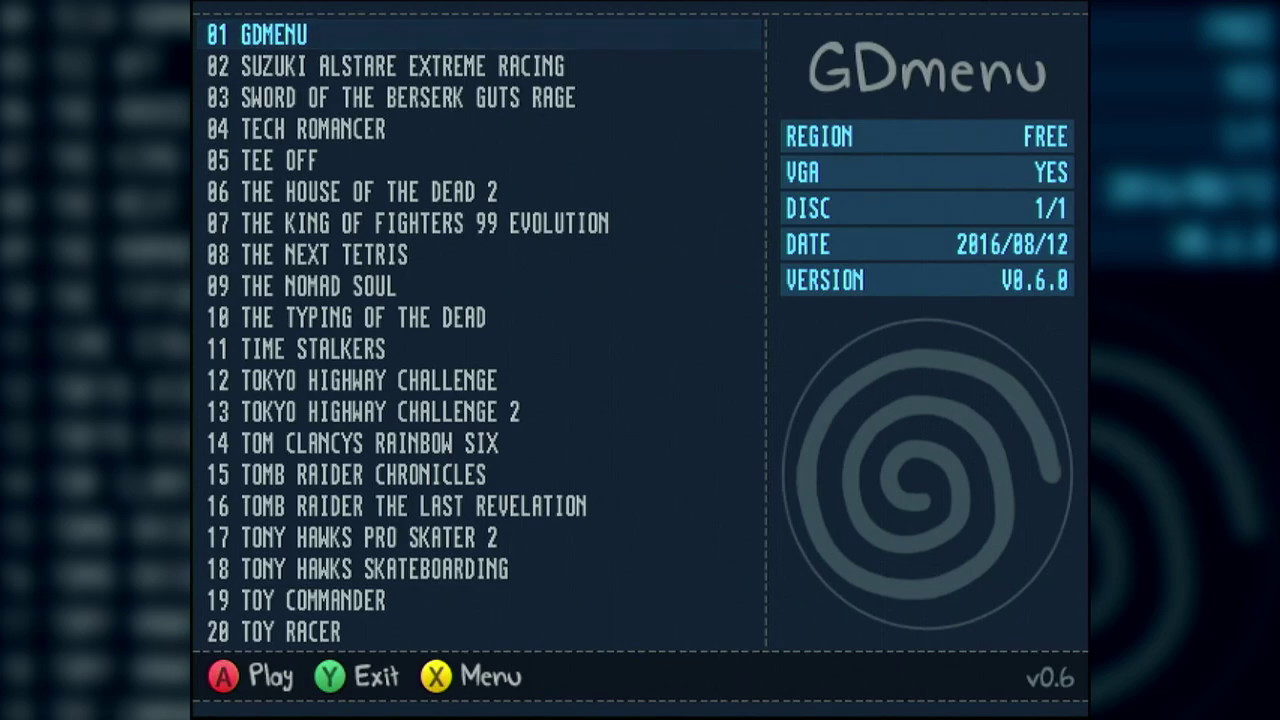
- On the console, browse the second card's GDmenu list from its first entries around to the last ones
key(Down)
key(Down)
key(Up)
key(Down)
key(Up)
key(Up)
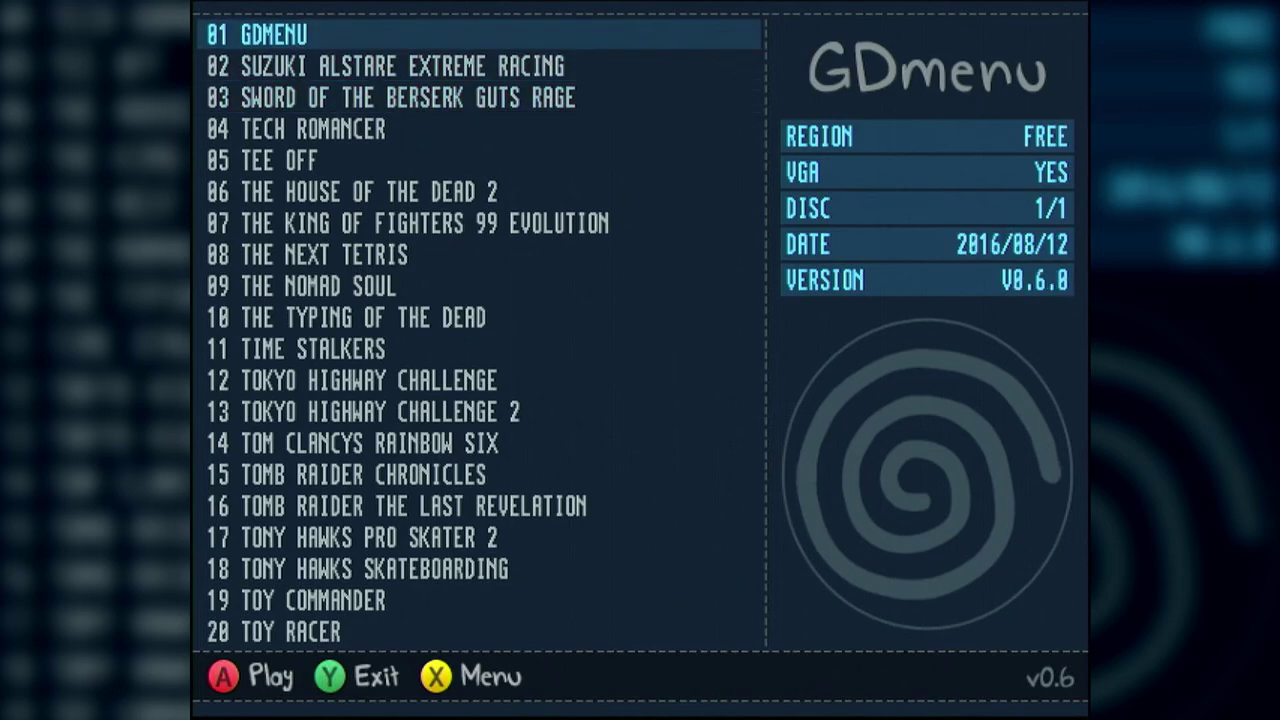
key(Up)
key(Up)
key(Up)
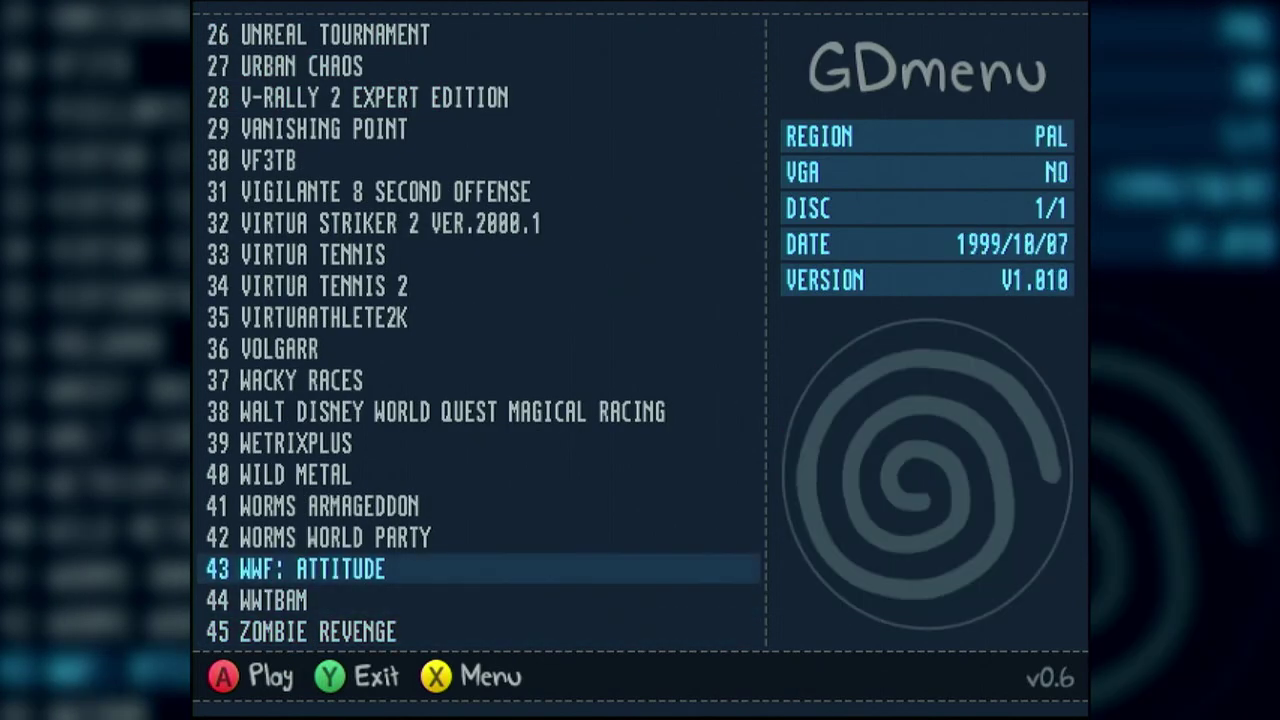
key(Down)
key(Down)
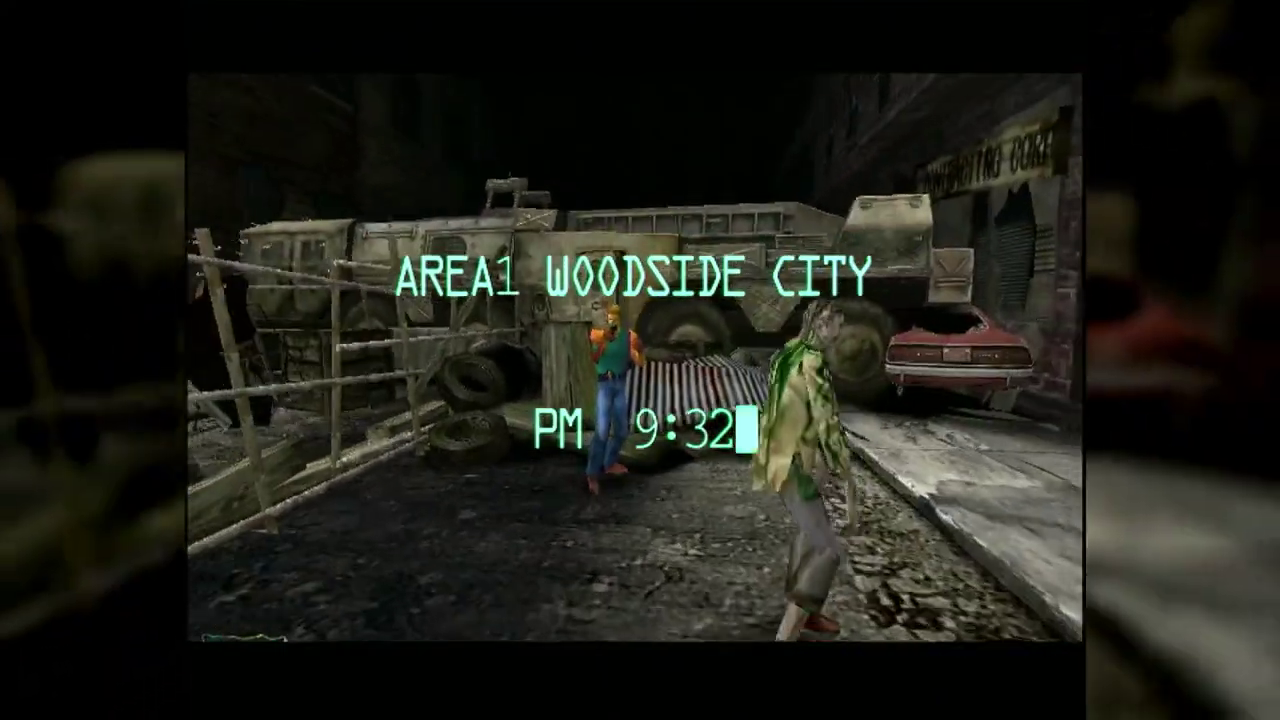
key(x)
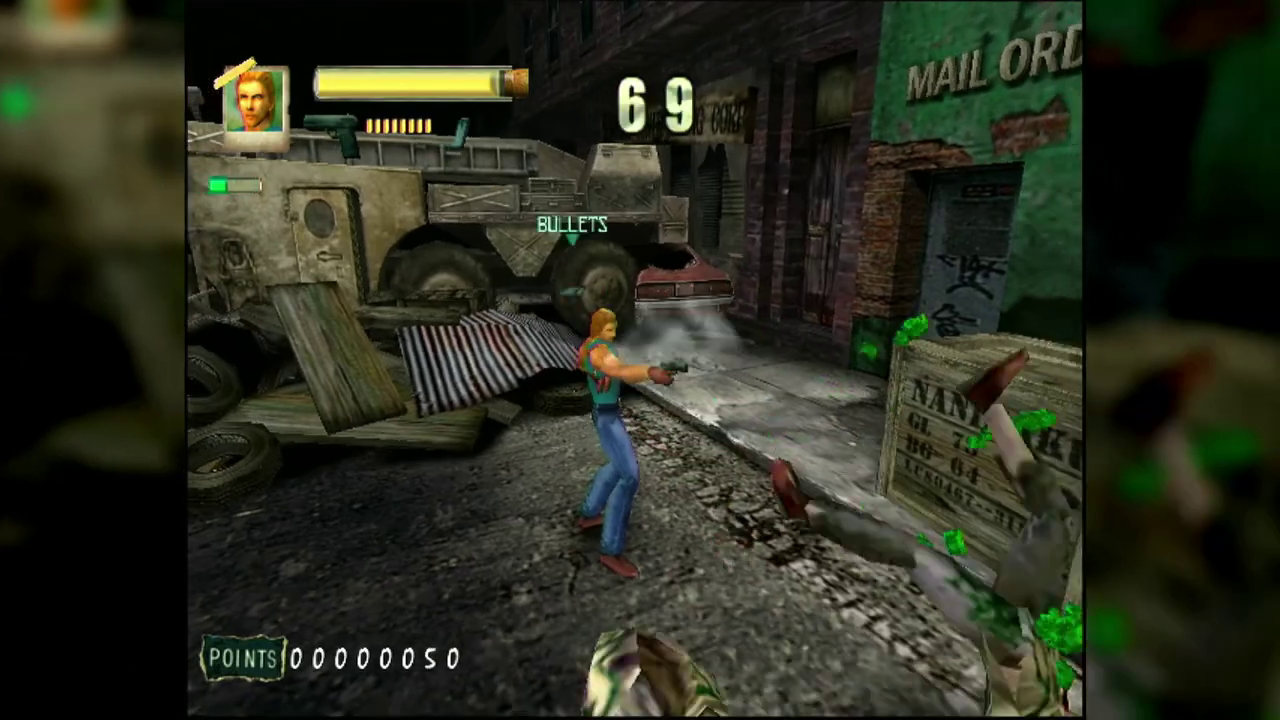
key(x)
key(x)
key(x)
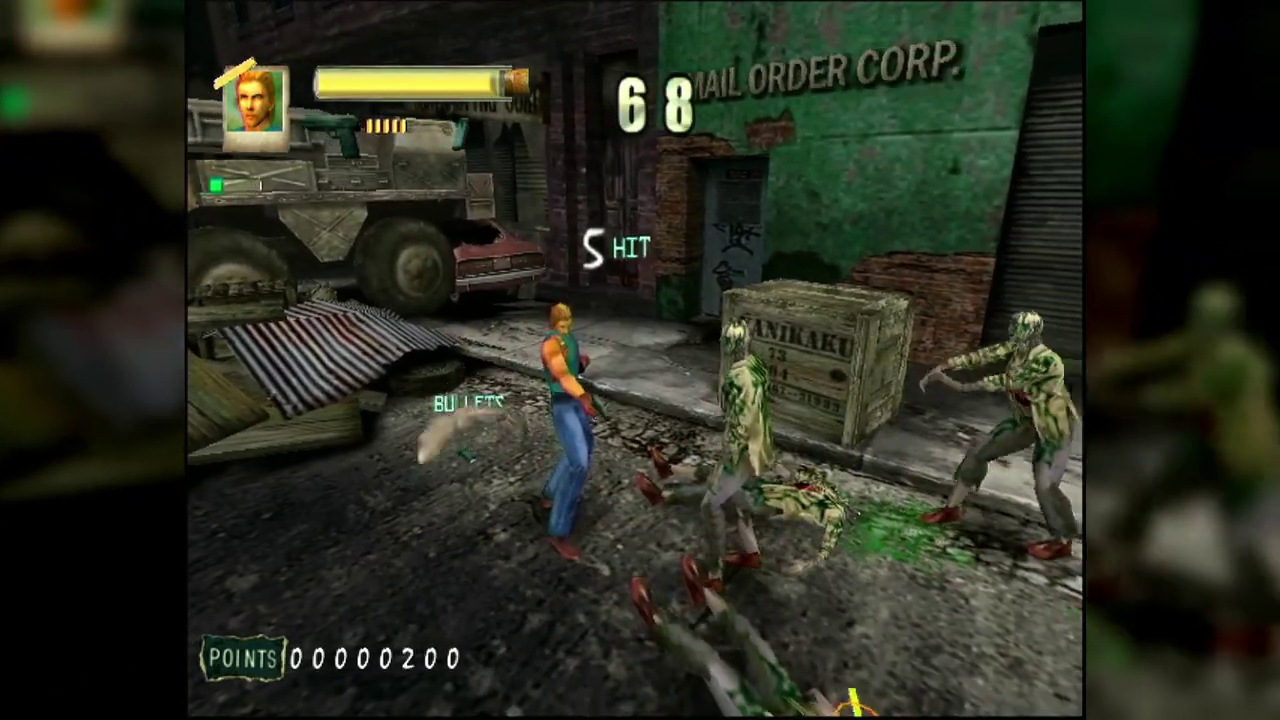
key(x)
key(x)
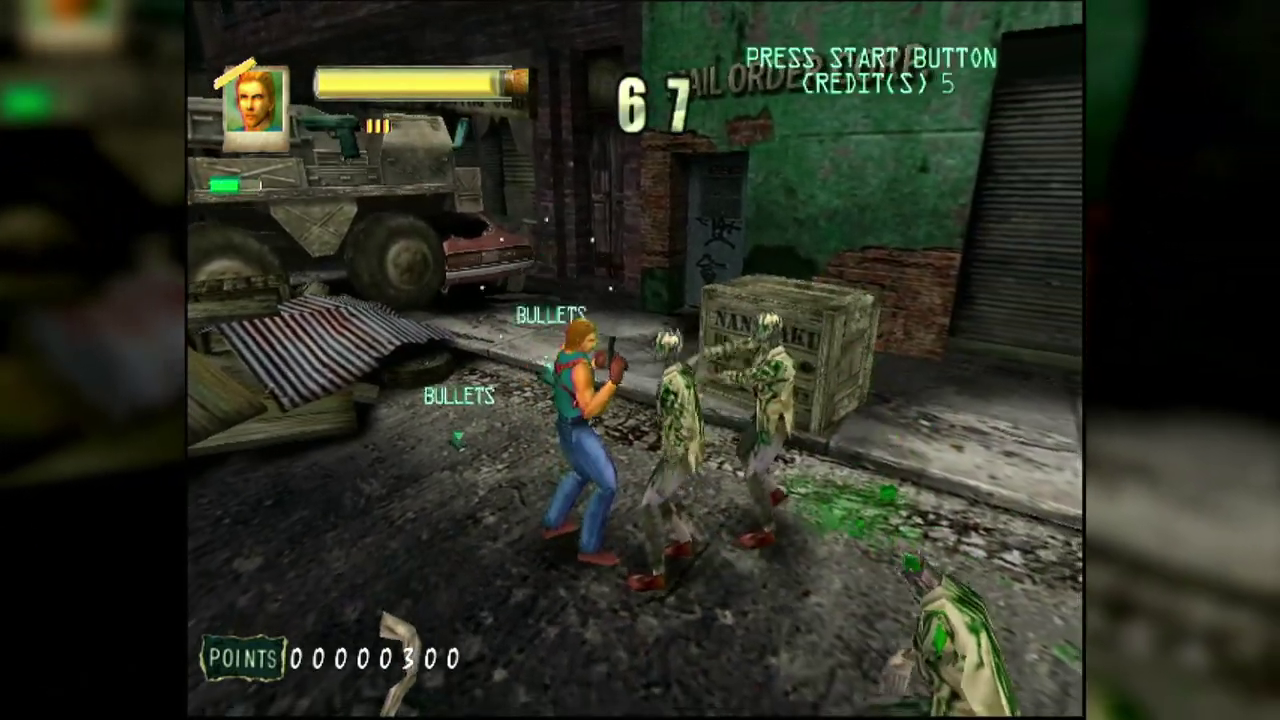
key(x)
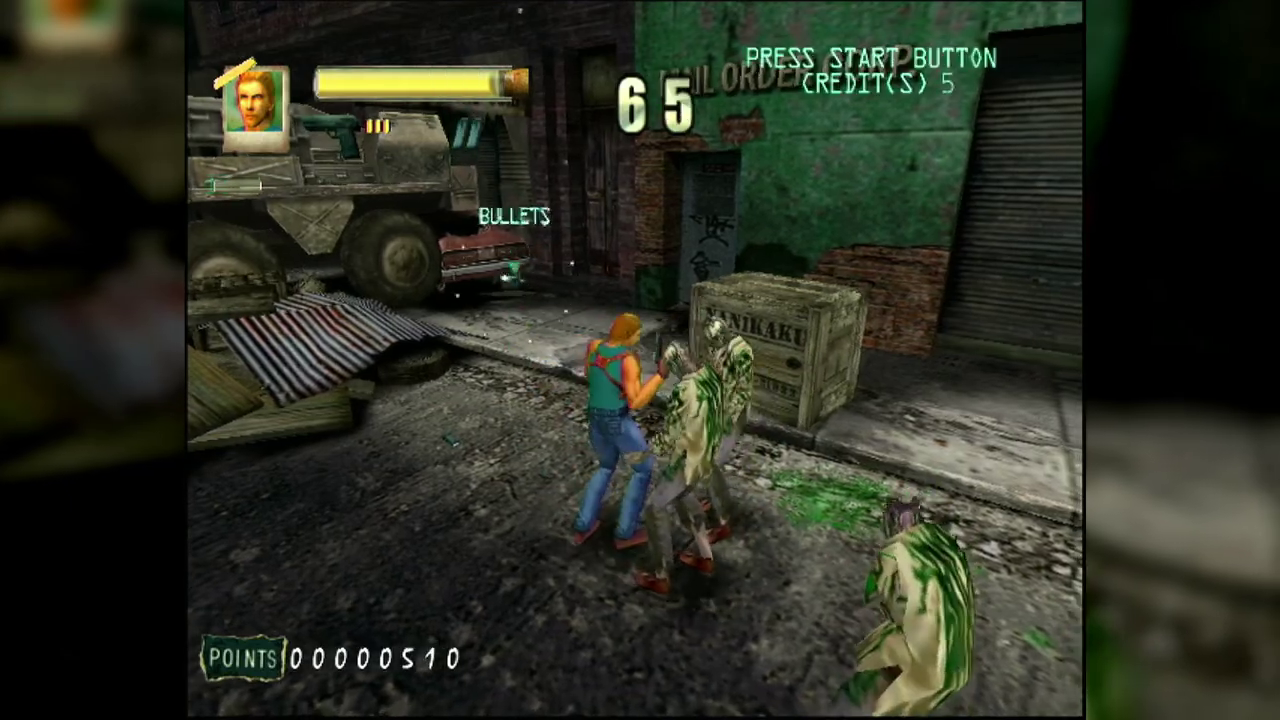
key(x)
key(x)
key(x)
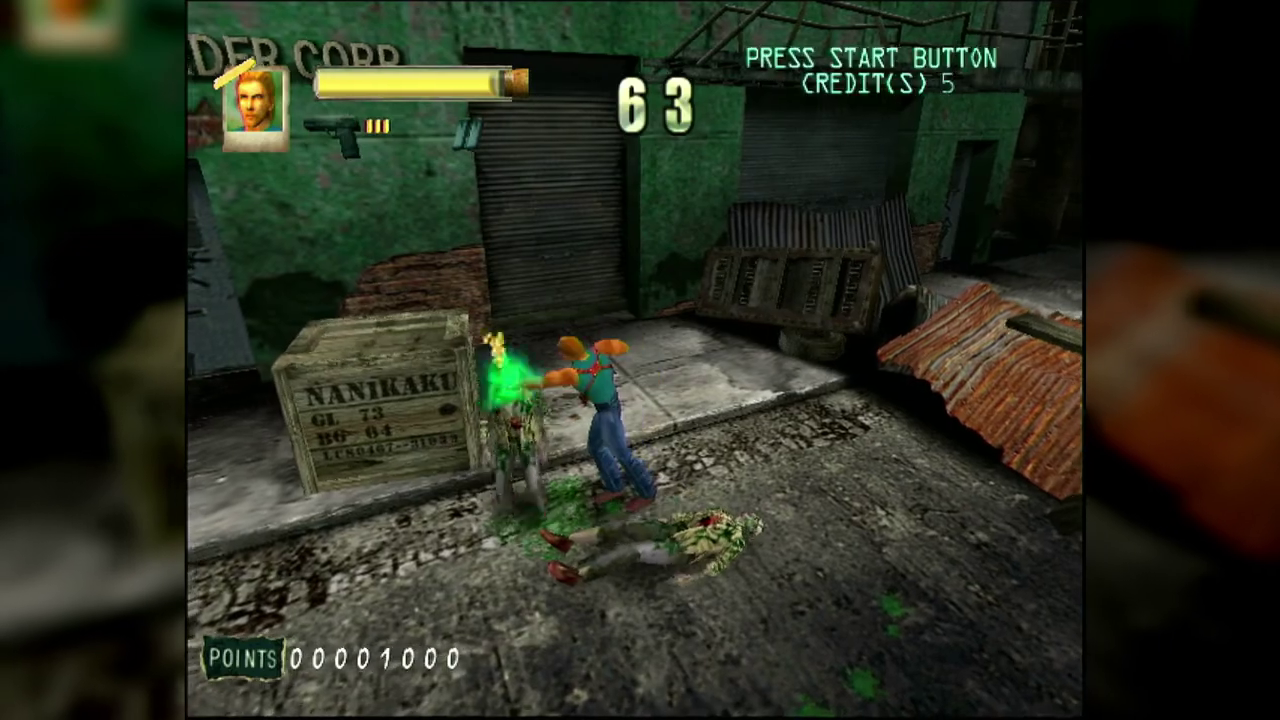
key(x)
key(x)
key(x)
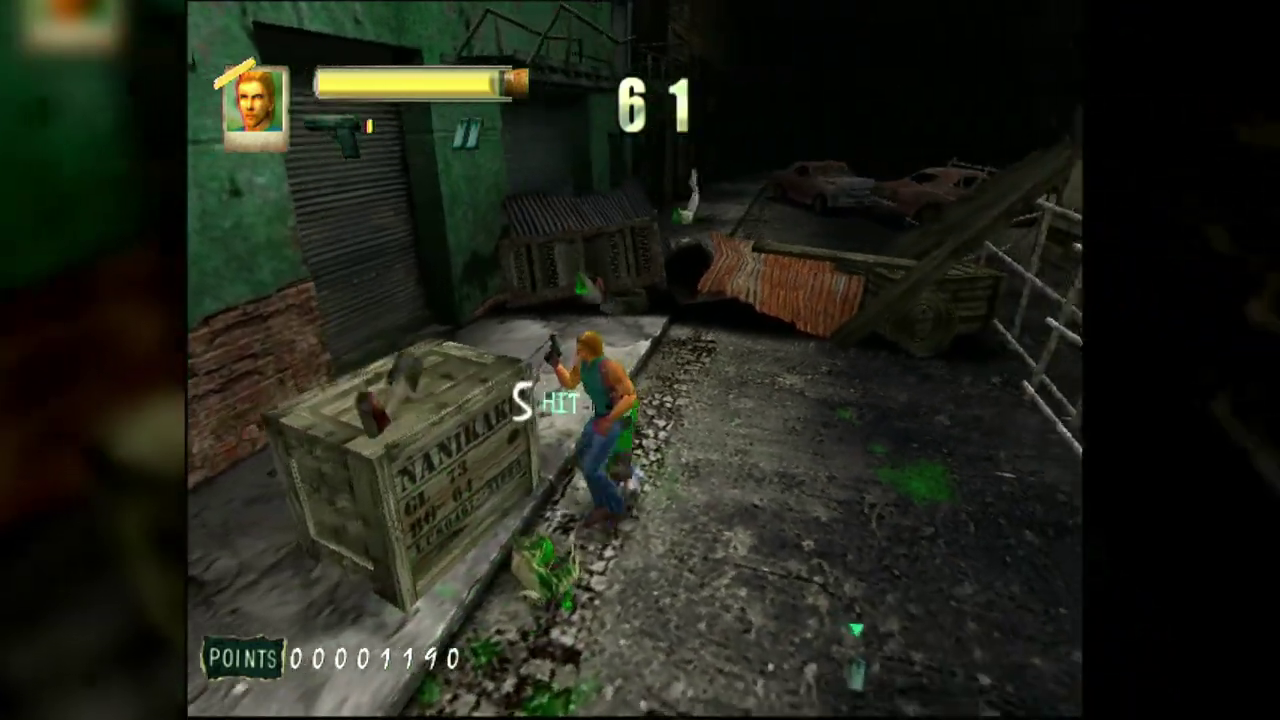
key(x)
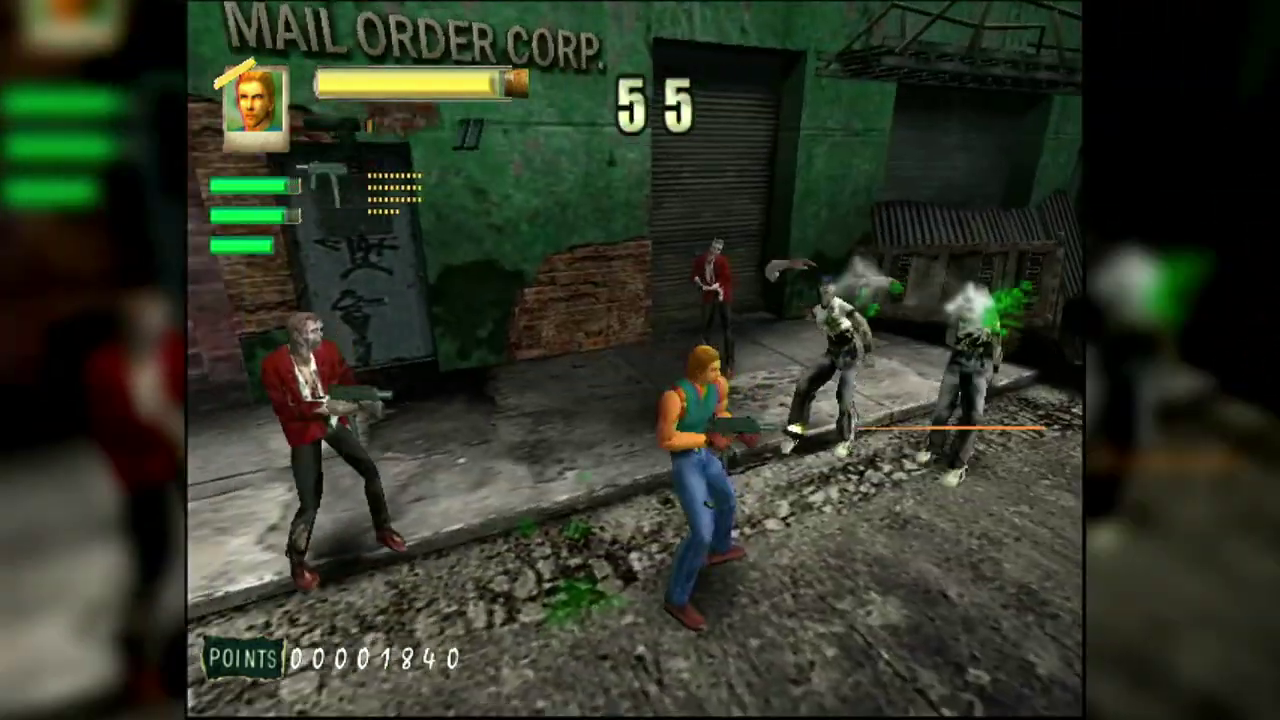
key(x)
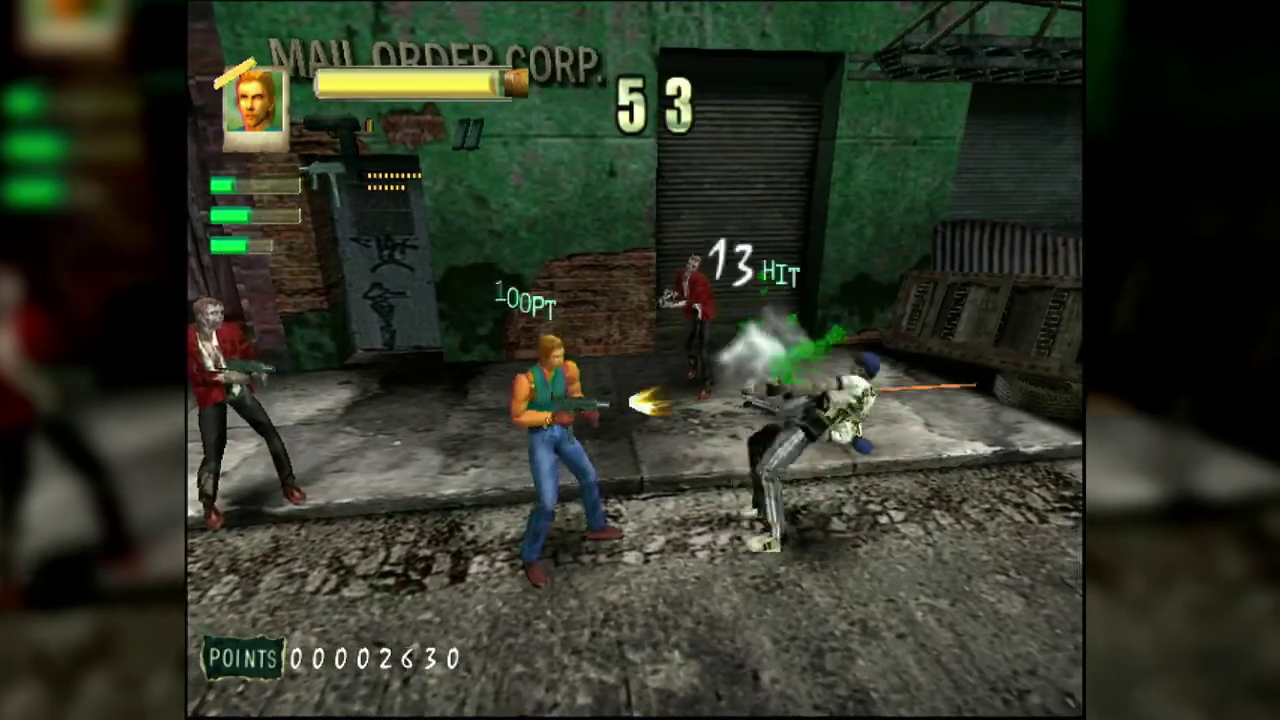
key(x)
key(x)
key(x)
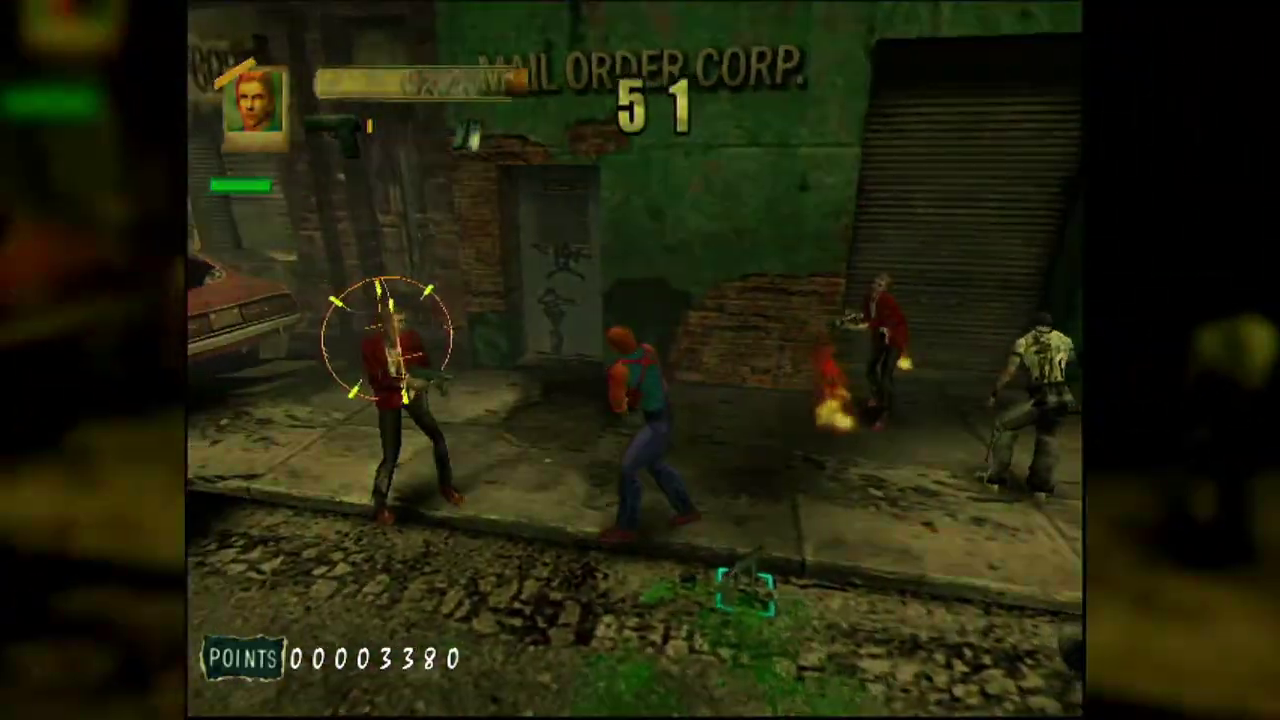
key(x)
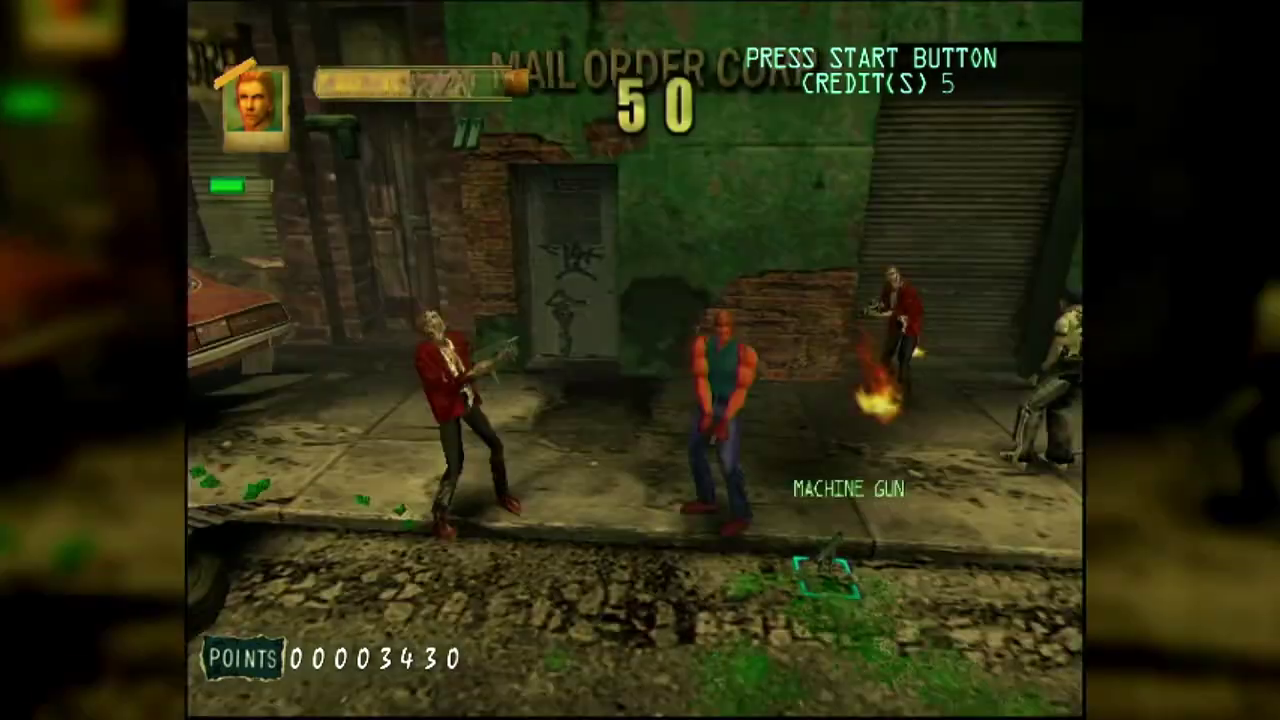
key(x)
key(x)
key(x)
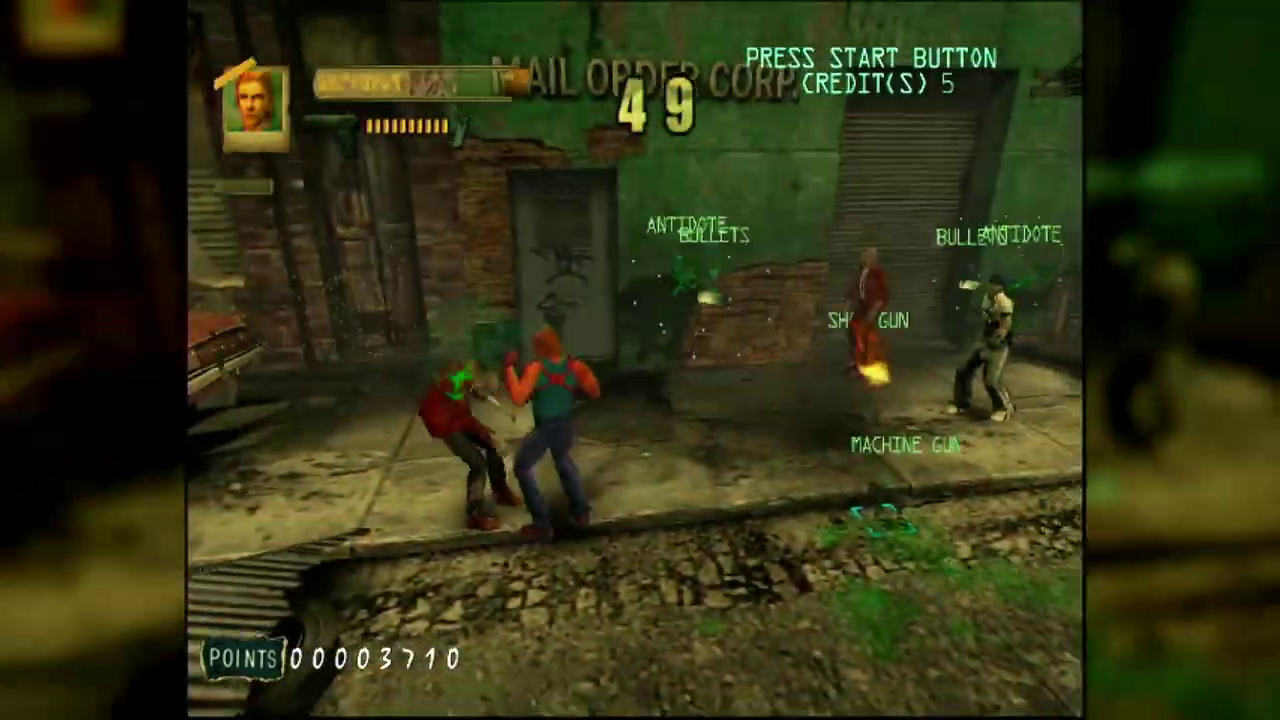
key(x)
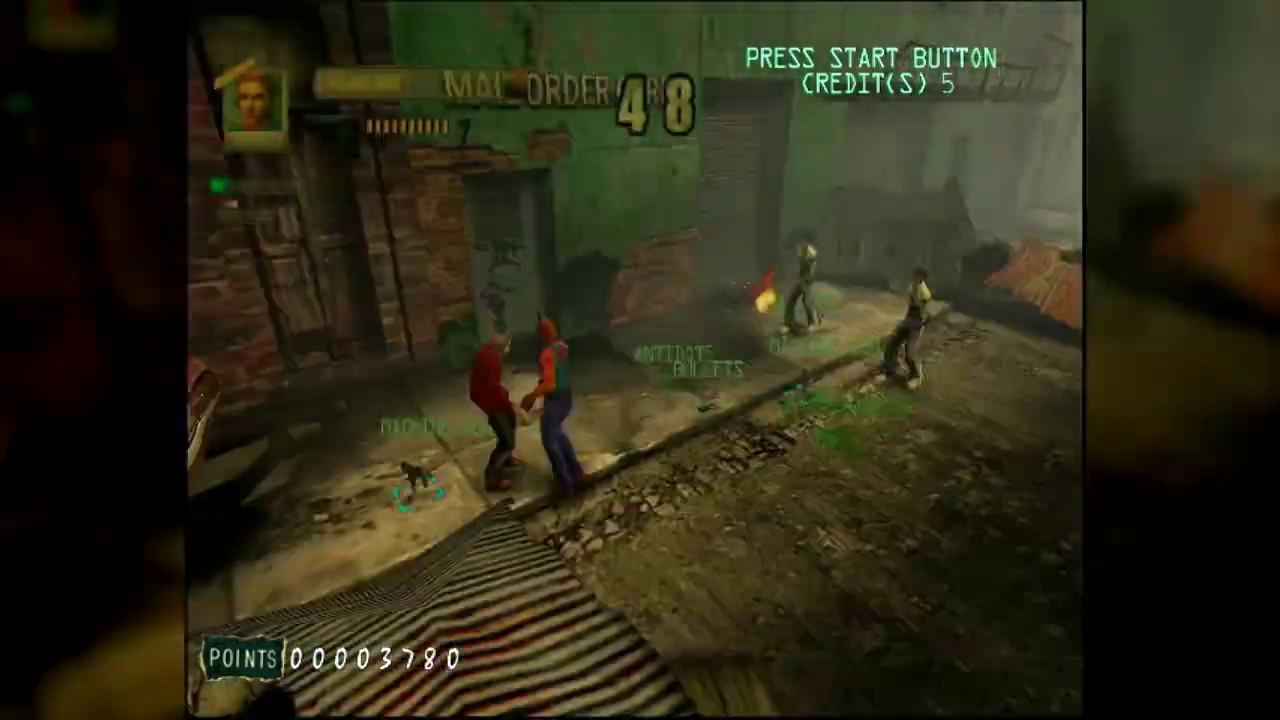
key(x)
key(Left)
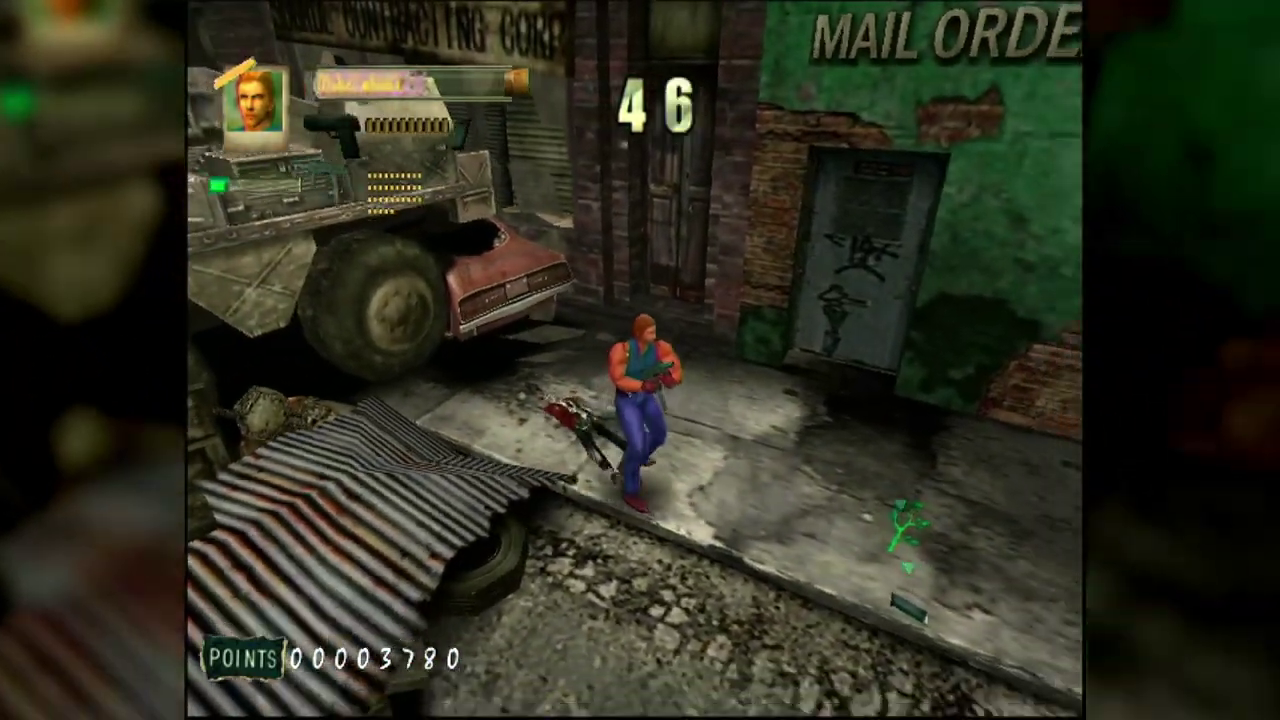
key(x)
key(Down)
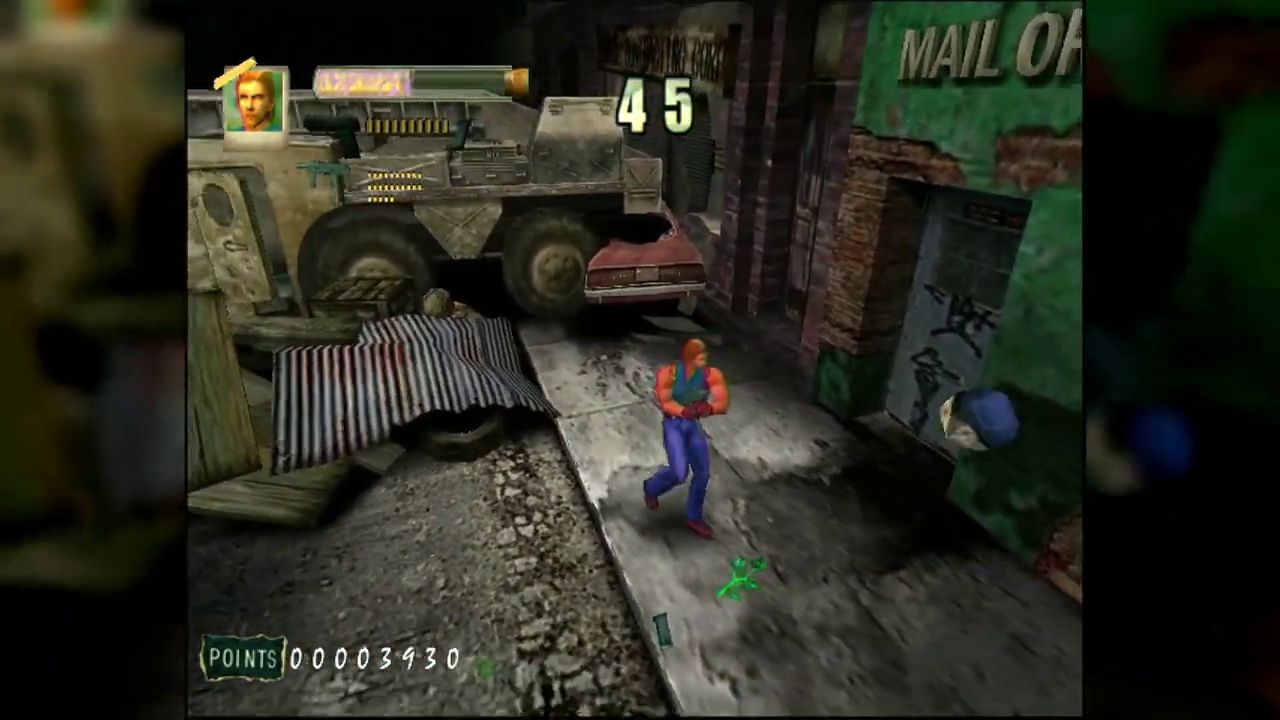
key(x)
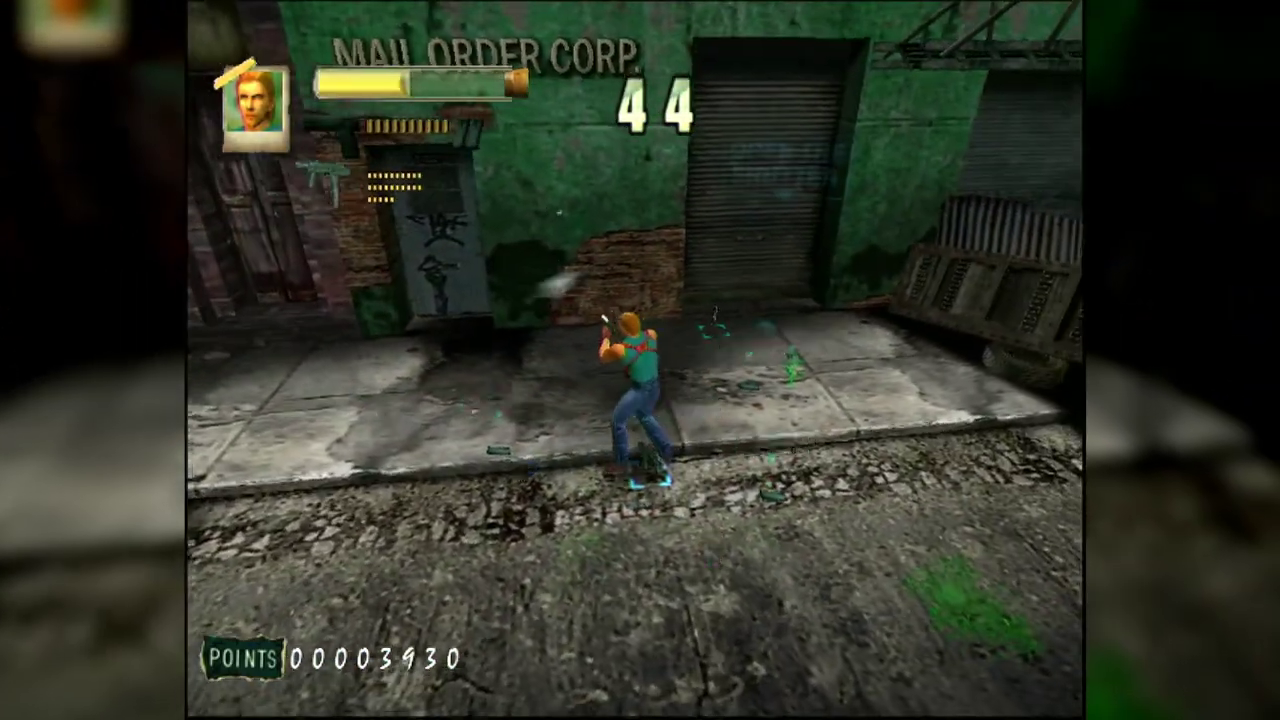